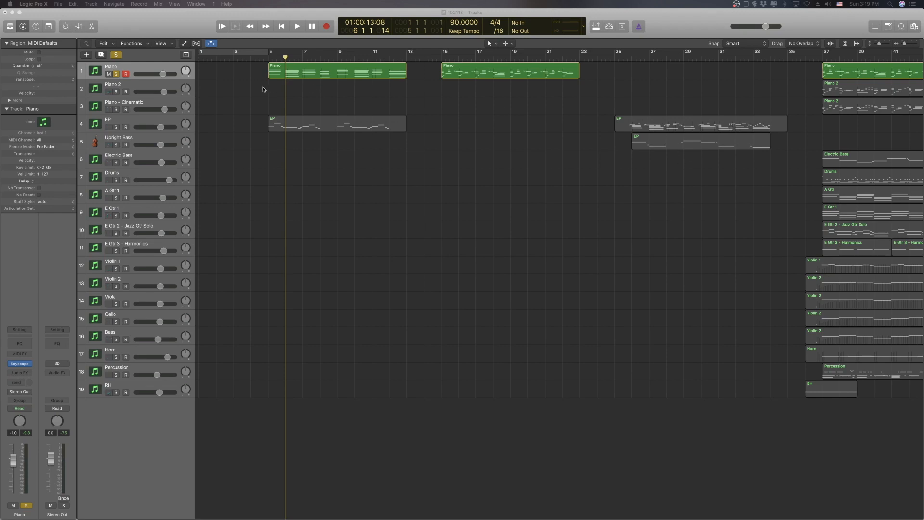
Play the soloed Piano track's first region from bar 5, then stop playback
left_click(264, 57)
key("space")
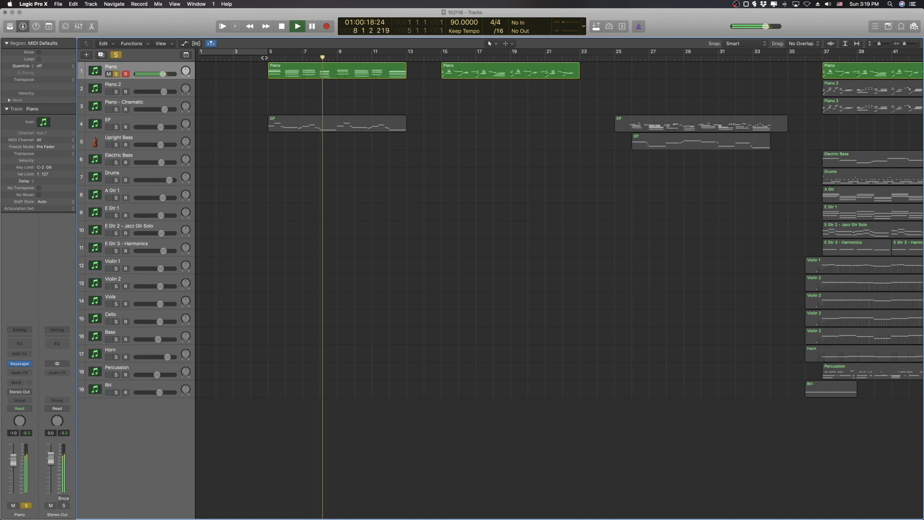
key("space")
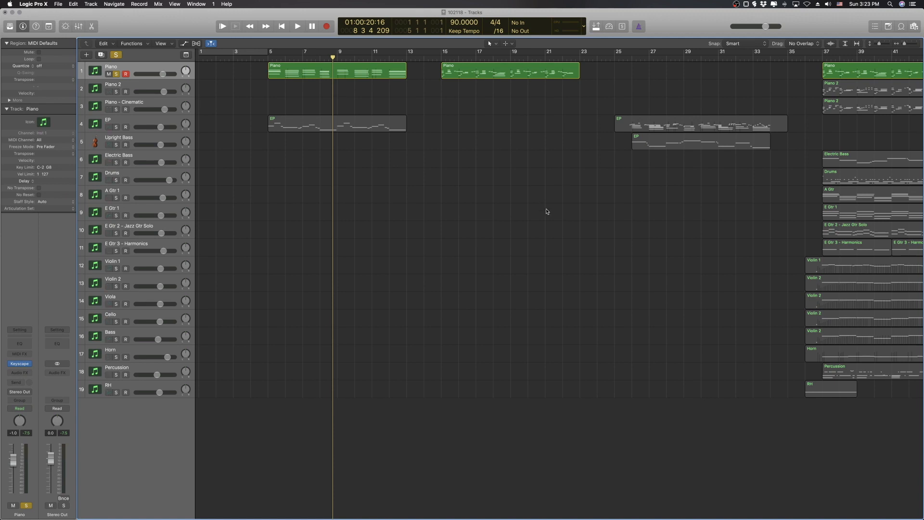
Solo the EP track, take the Piano track out of solo, and audition the EP part from just before bar 5
left_click(118, 129)
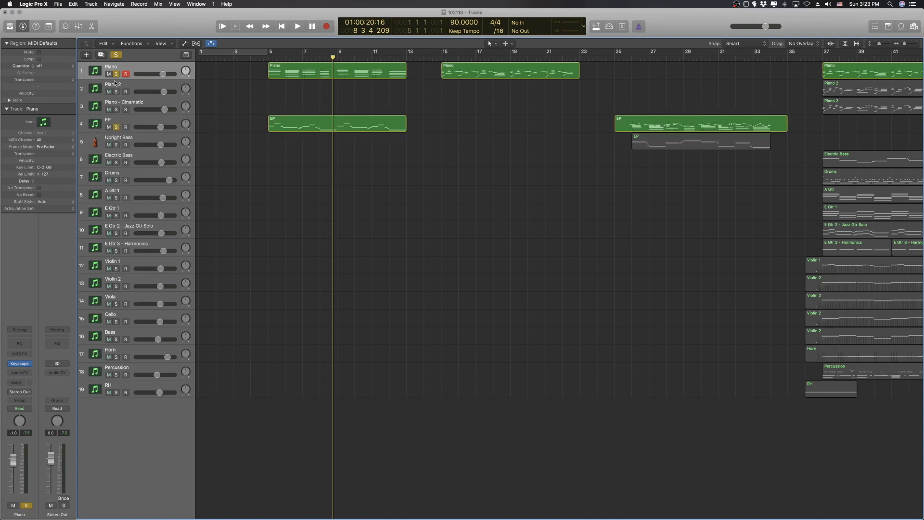
left_click(116, 73)
left_click(255, 59)
key("space")
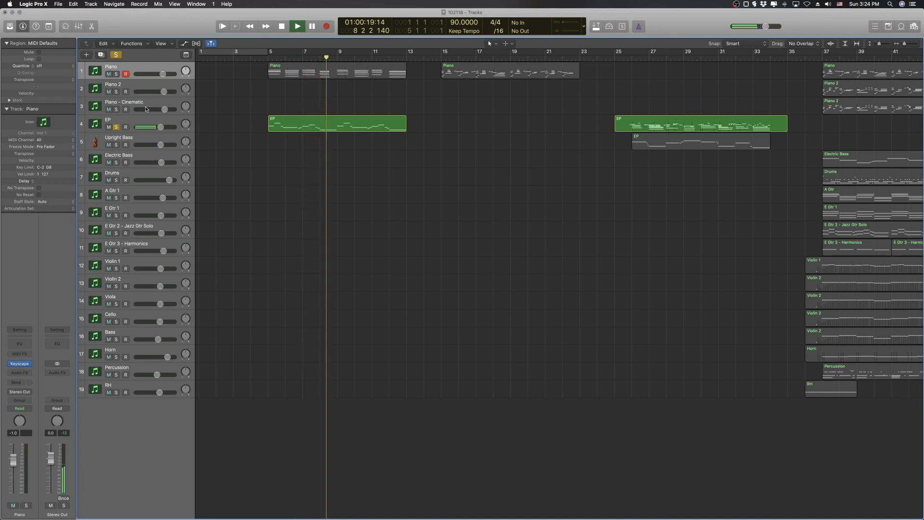
key("space")
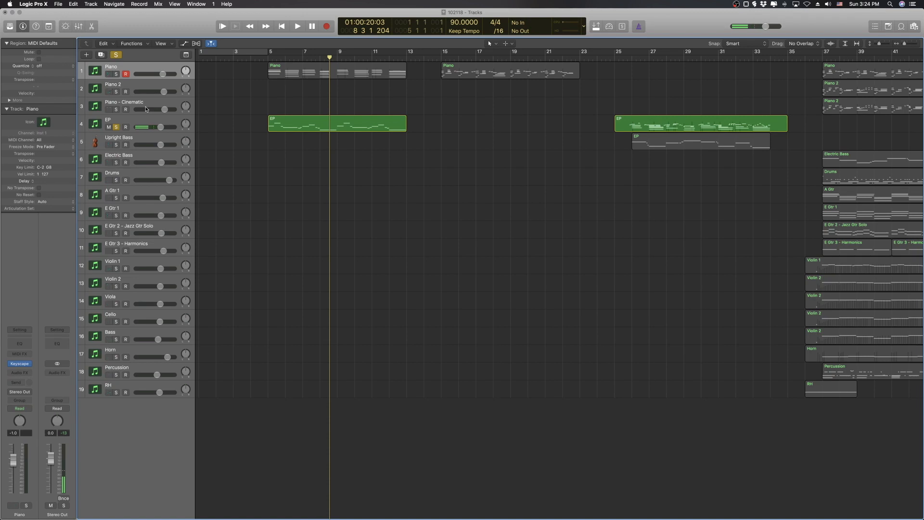
Solo the Piano track along with EP and audition both parts together from bar 5
left_click(116, 74)
left_click(265, 58)
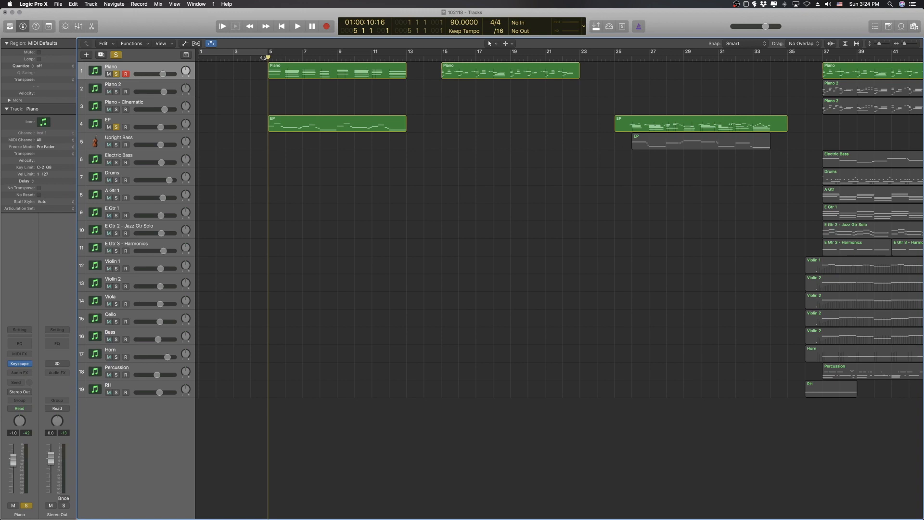
key("space")
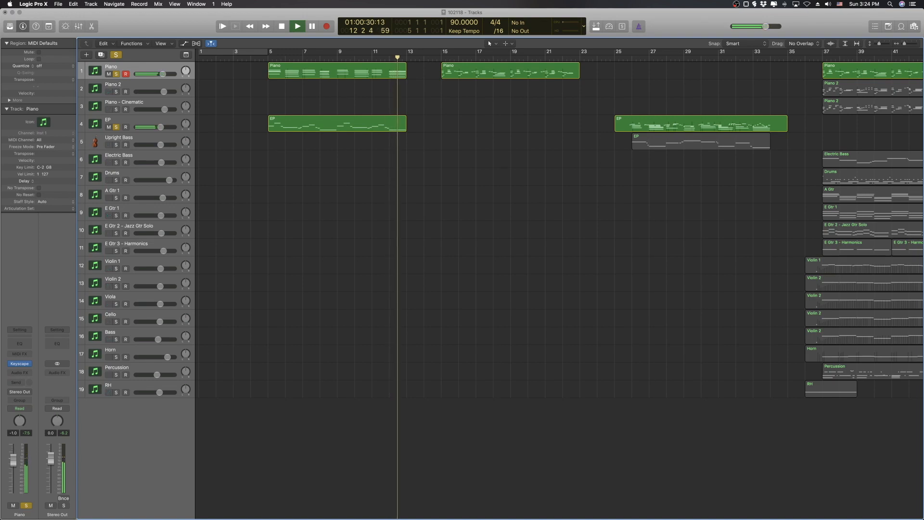
key("space")
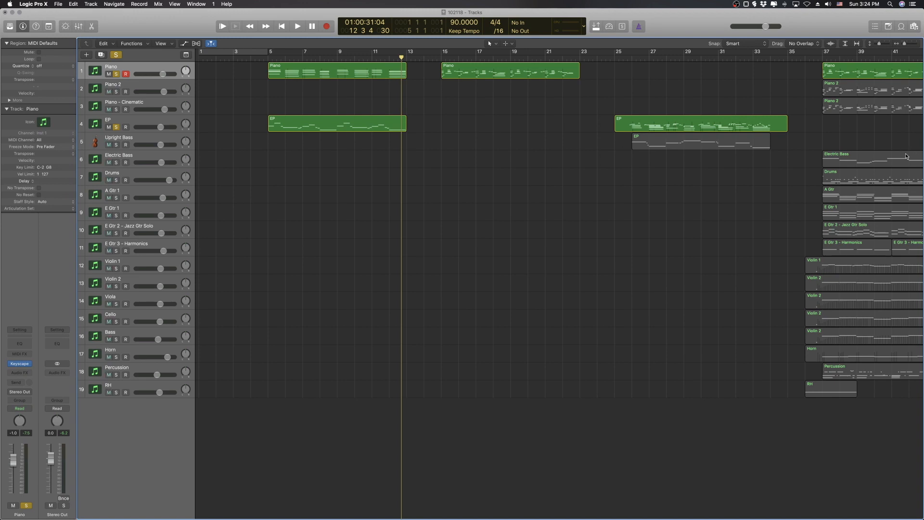
Play the second Piano region from just before bar 15 through to its end
left_click(426, 57)
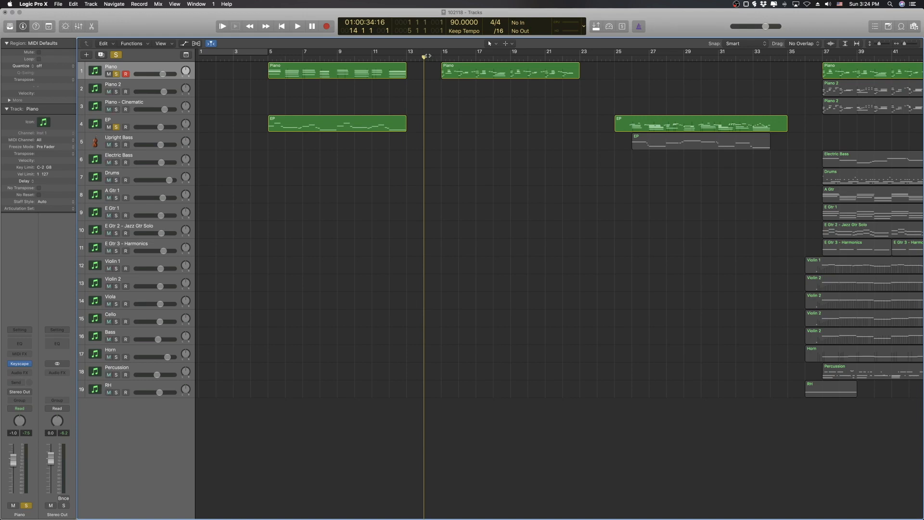
left_click(433, 56)
key("space")
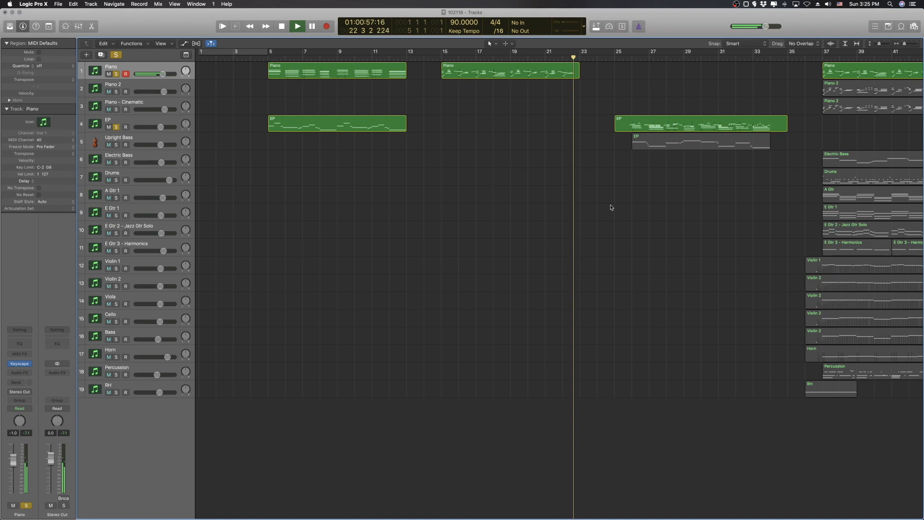
key("space")
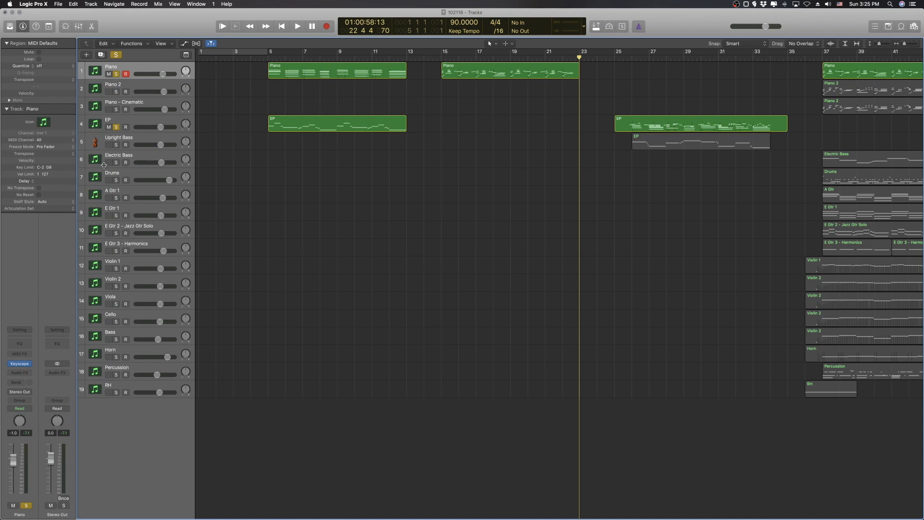
Add the Upright Bass track to the solo group and audition it with EP from around bar 25
left_click(117, 144)
left_click(622, 58)
key("space")
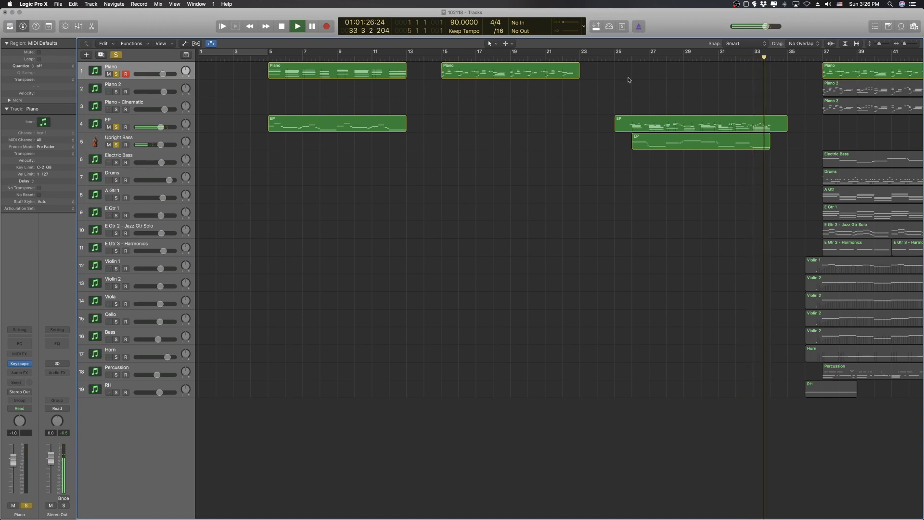
key("space")
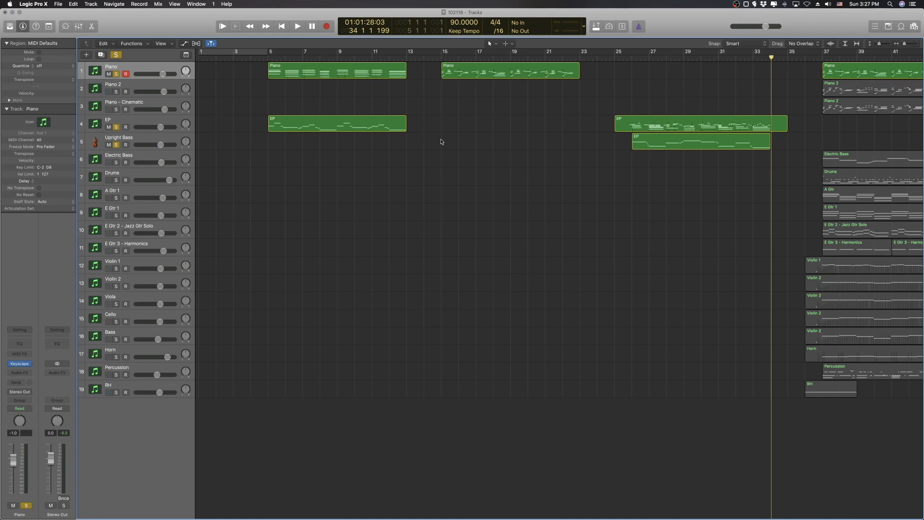
Add the Electric Bass track to the solo group and audition it with the Piano from around bar 37
scroll(442, 141, "right", 10)
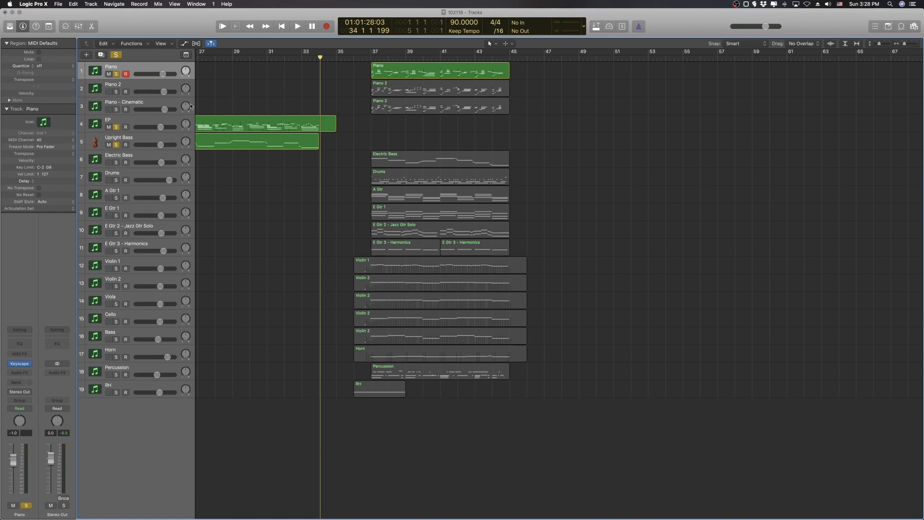
left_click(116, 162)
left_click(368, 58)
key("space")
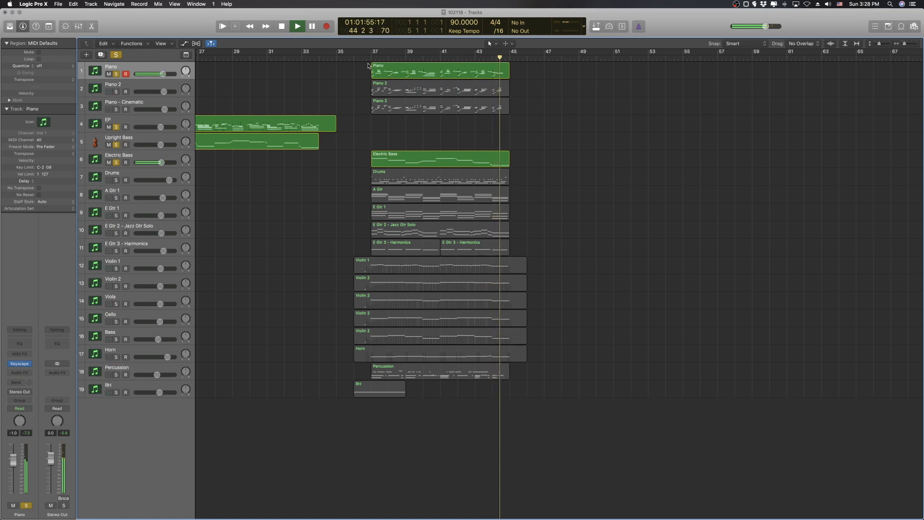
key("space")
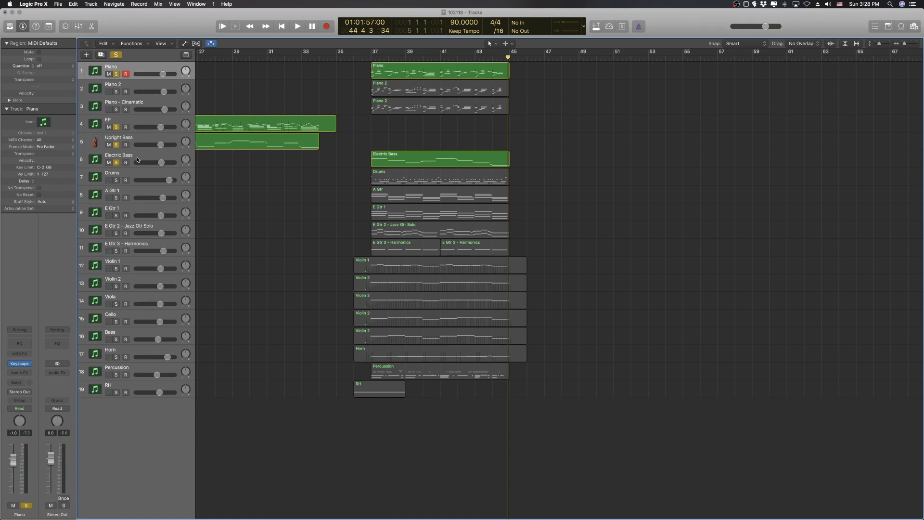
View the instrument plug-ins on the Electric Bass and Piano tracks, then close both plug-in windows
left_click(139, 159)
left_click(19, 364)
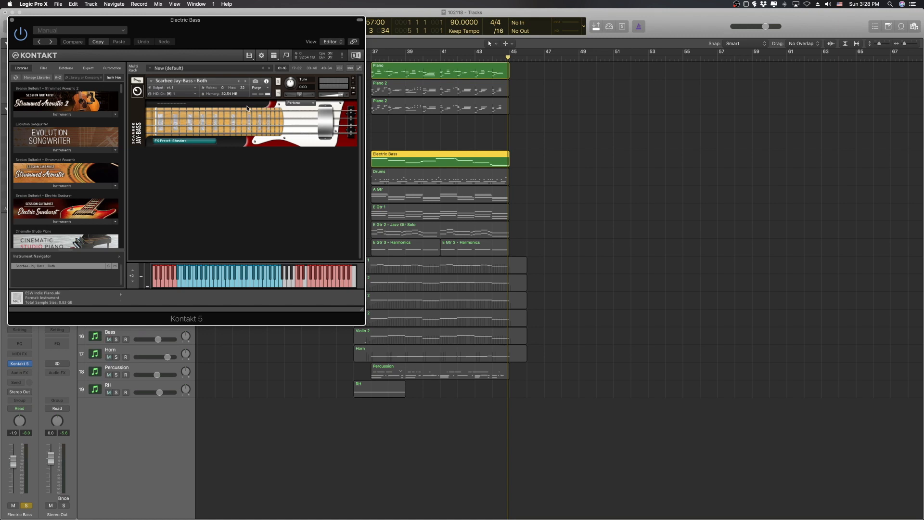
left_click_drag(206, 42, 405, 119)
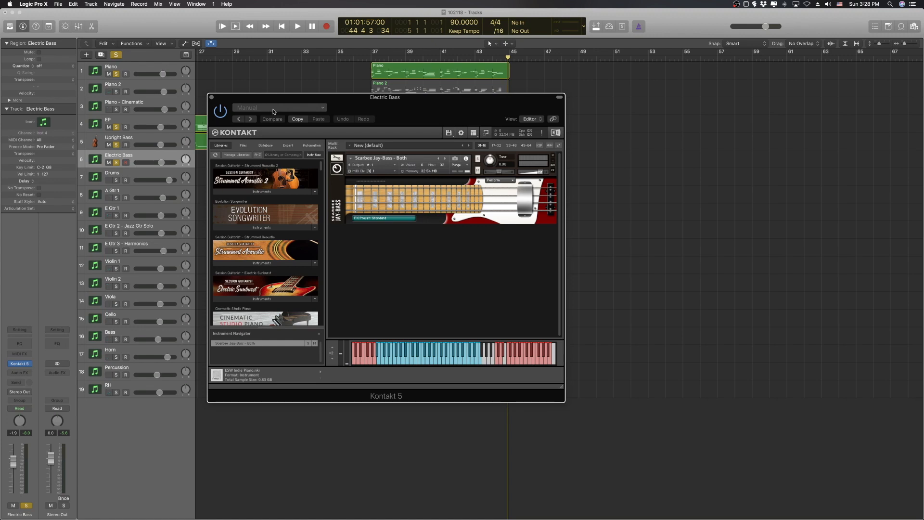
left_click(128, 66)
left_click(25, 361)
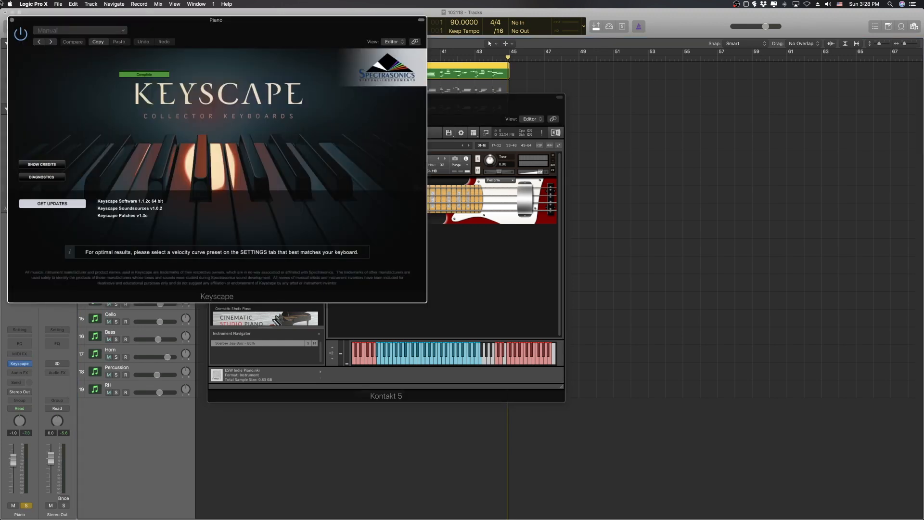
left_click(12, 20)
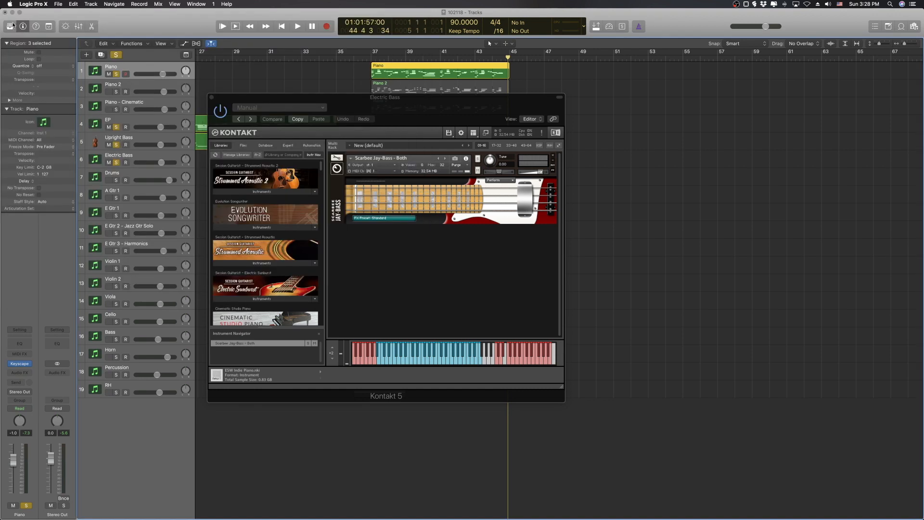
left_click(212, 98)
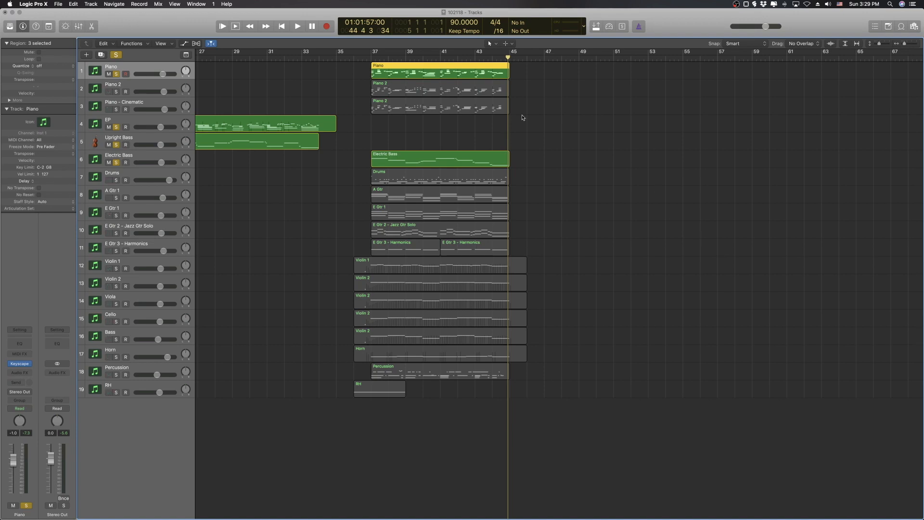
Play a short passage of Piano and Electric Bass from beat 3 of bar 39
left_click(415, 57)
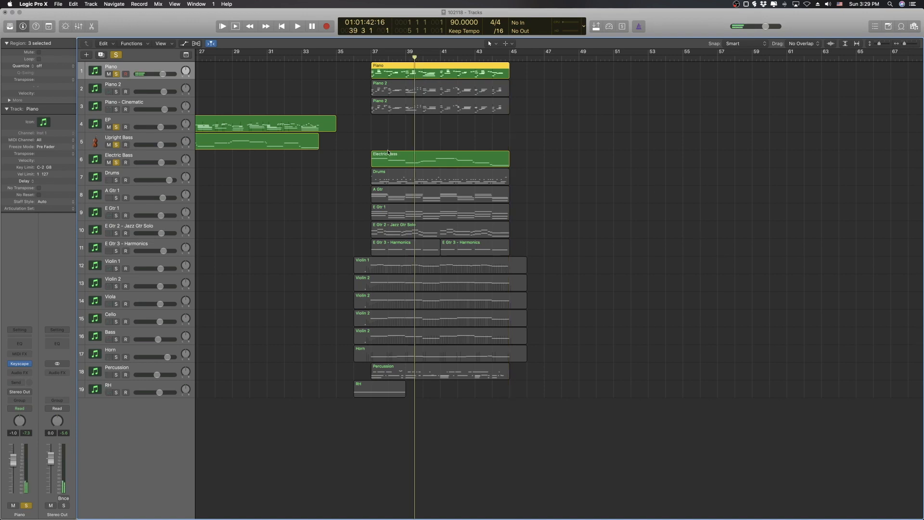
key("space")
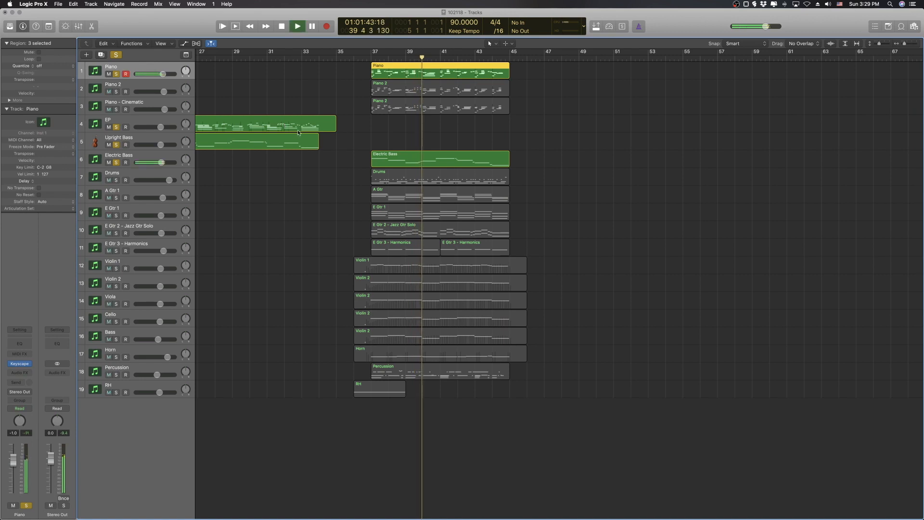
key("space")
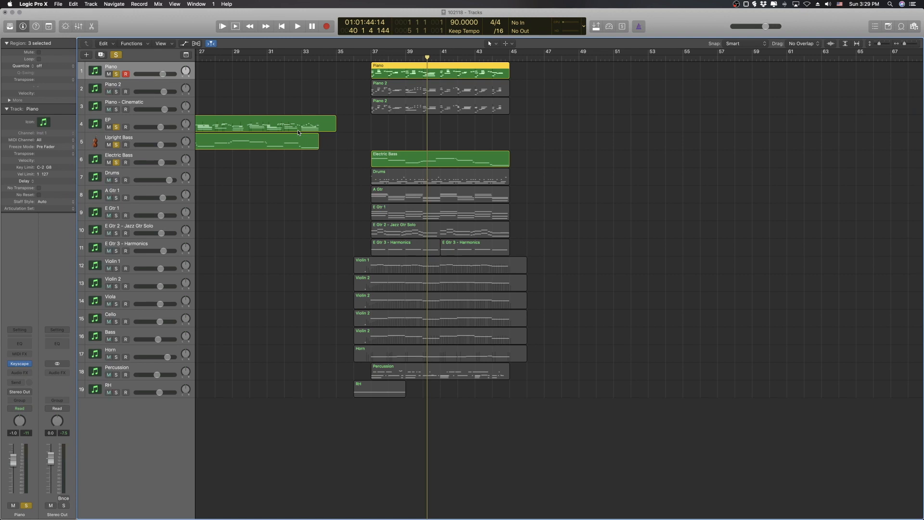
Move the playhead to bar 40 and play Piano and Electric Bass into bar 41
left_click_drag(374, 56, 428, 66)
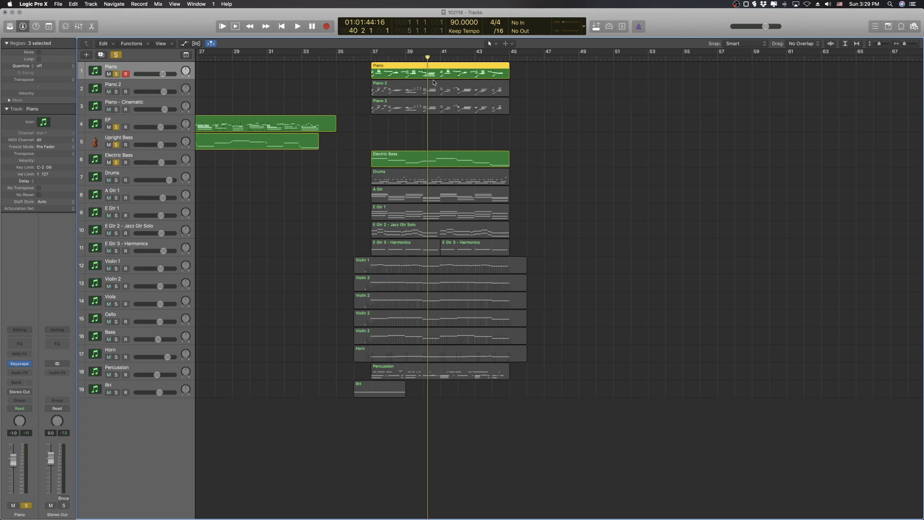
left_click(419, 58)
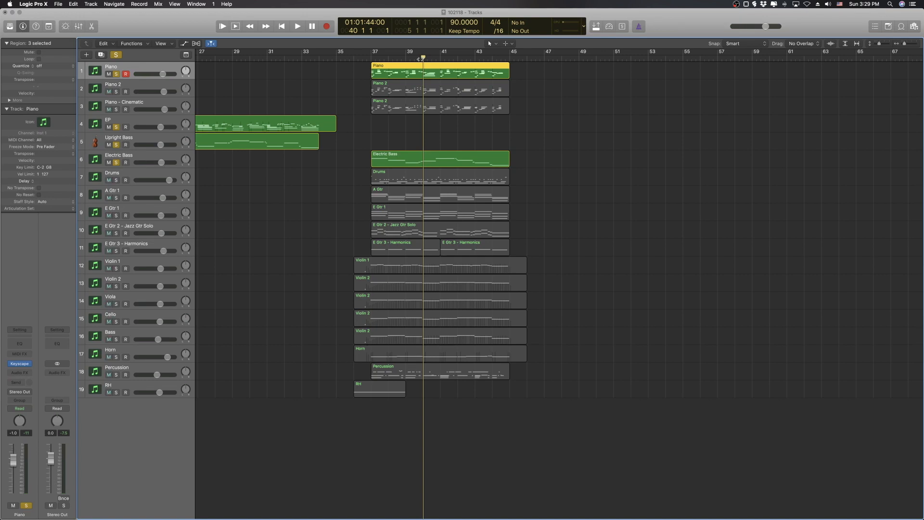
key("space")
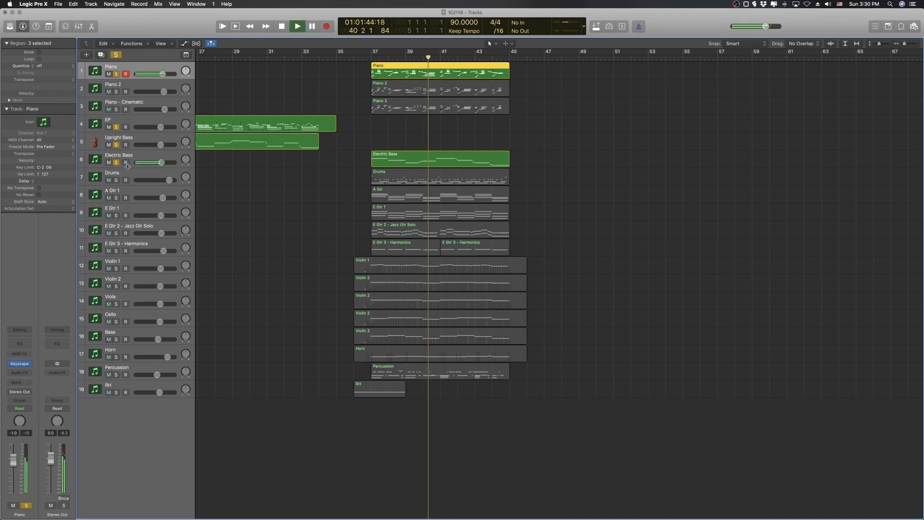
key("space")
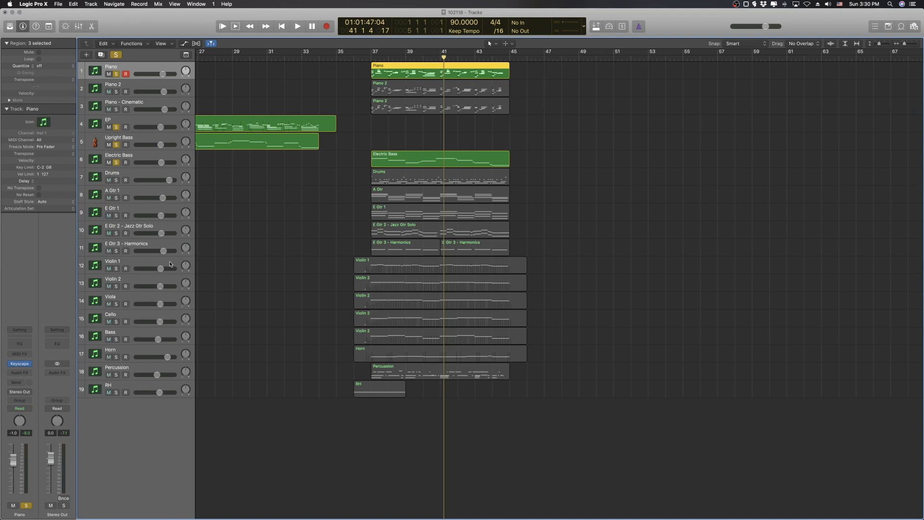
Add the A Gtr 1 track to the solo group and audition the section from around bar 37
left_click(116, 198)
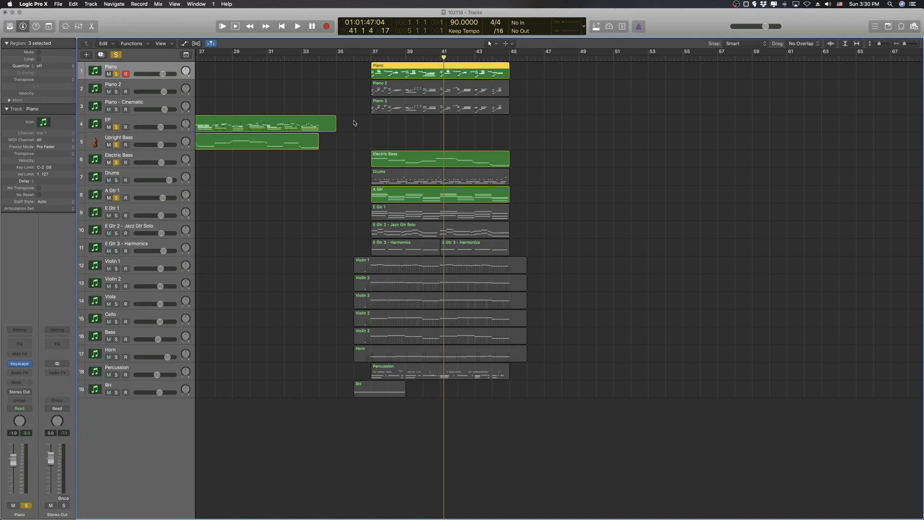
left_click(367, 55)
key("space")
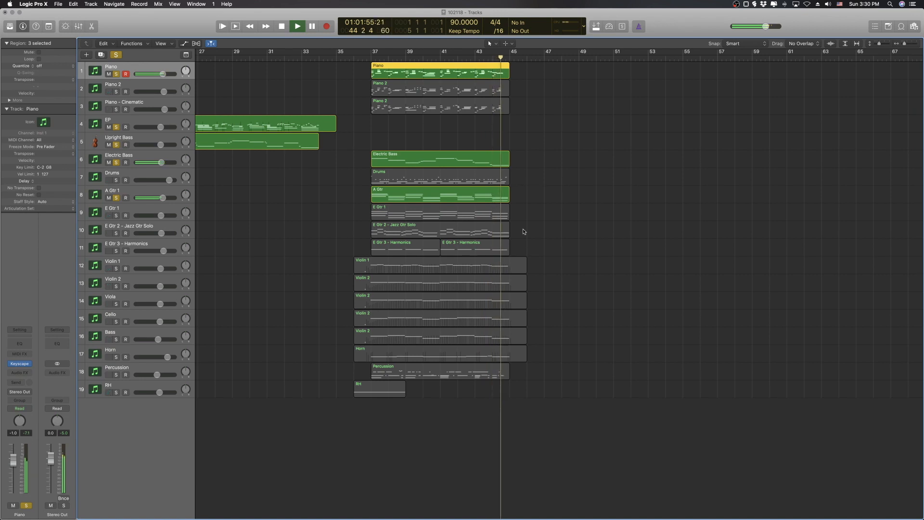
key("space")
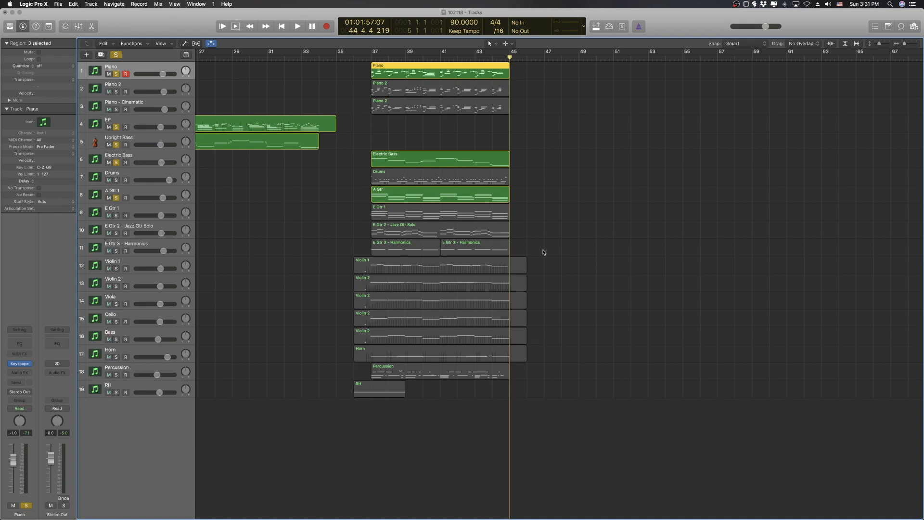
Add the E Gtr 1 track to the solo group, audition the section from around bar 37, and deselect the regions
left_click(116, 215)
left_click(366, 58)
key("space")
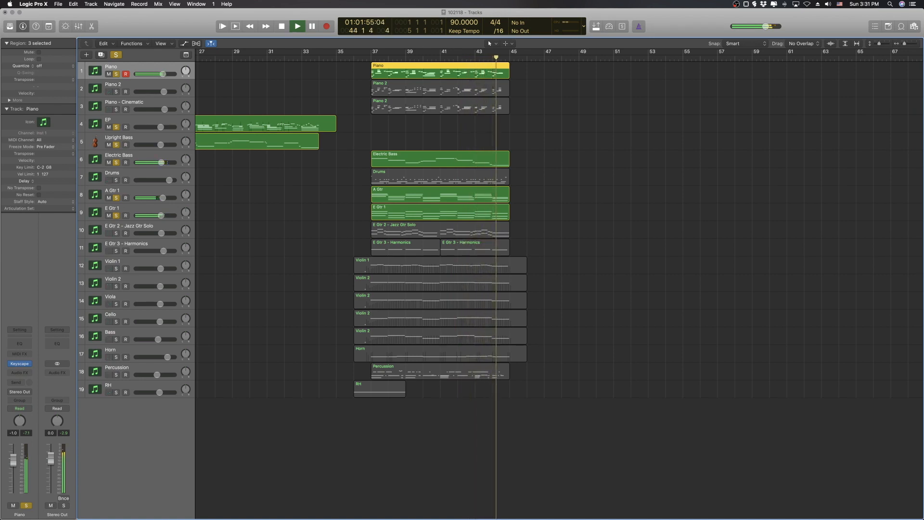
left_click(770, 154)
key("space")
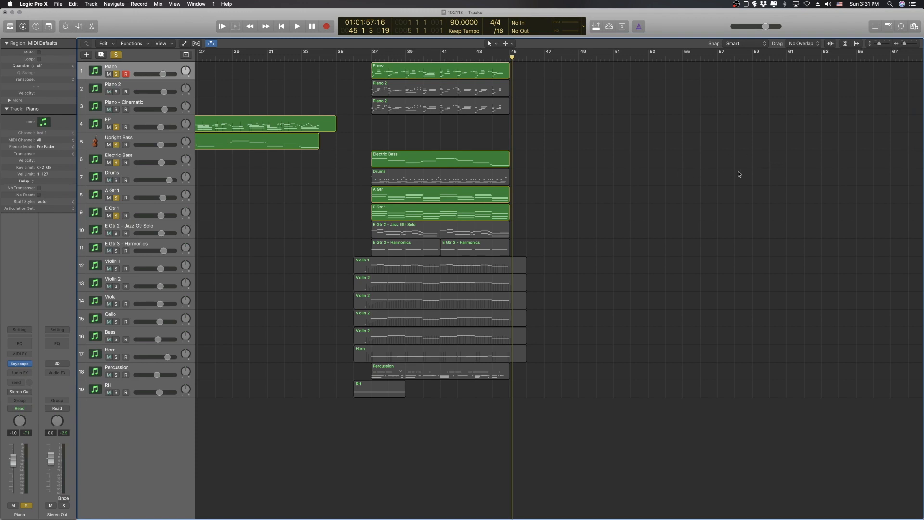
Open the E Gtr 1 region in the Piano Roll editor to examine its chord notes
double_click(412, 214)
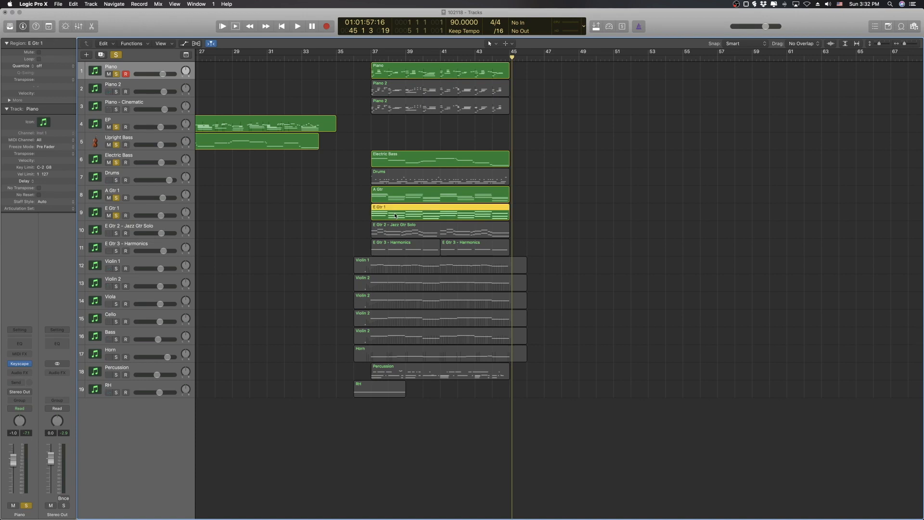
left_click(414, 176)
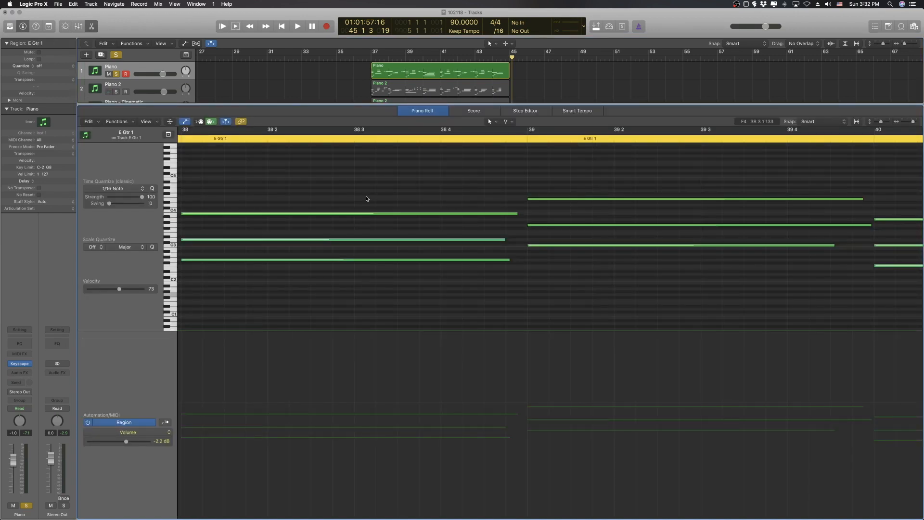
Audition each of the three notes in the E Gtr 1 chord at bar 37, then close the Piano Roll editor
scroll(367, 198, "left", 5)
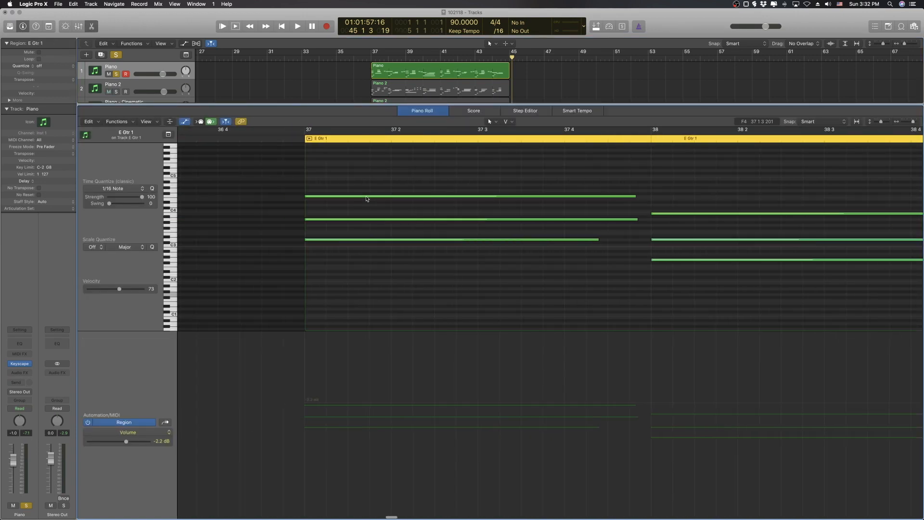
left_click(317, 240)
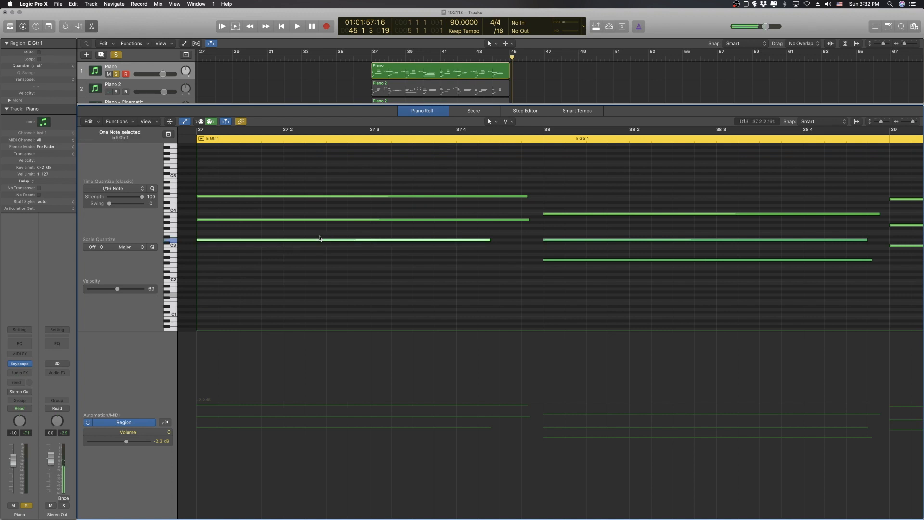
left_click(321, 220)
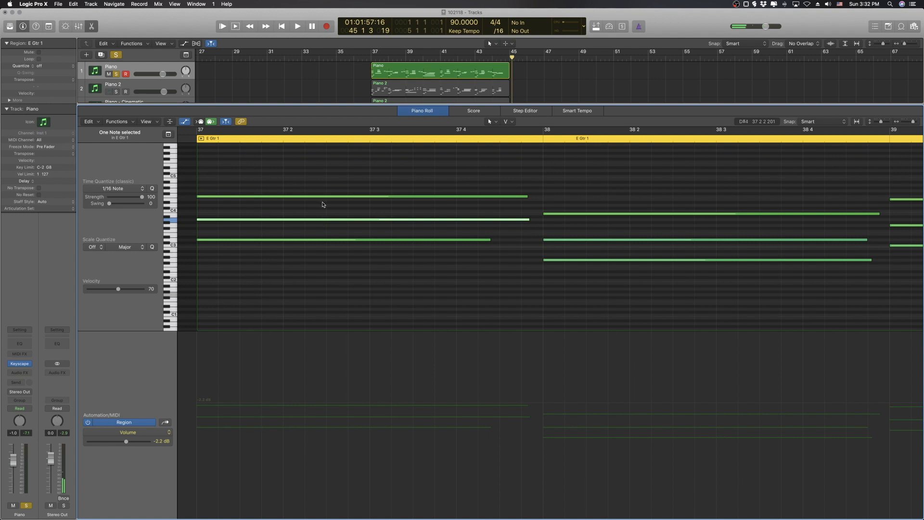
left_click(323, 197)
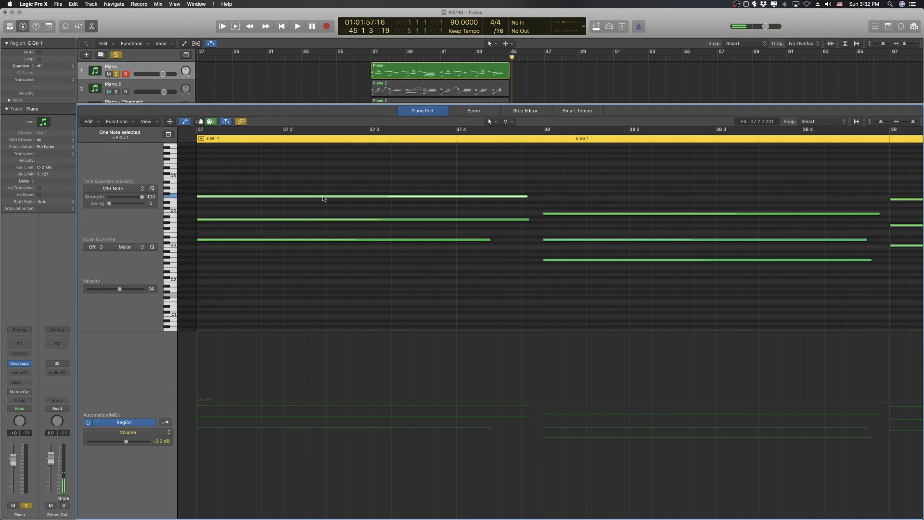
mouse_move(323, 197)
left_mouse_down()
mouse_move(324, 234)
mouse_move(325, 197)
left_mouse_up()
key("e")
Add the Drums track to the solo group and audition the section from around bar 37 into bar 44
left_click(148, 70)
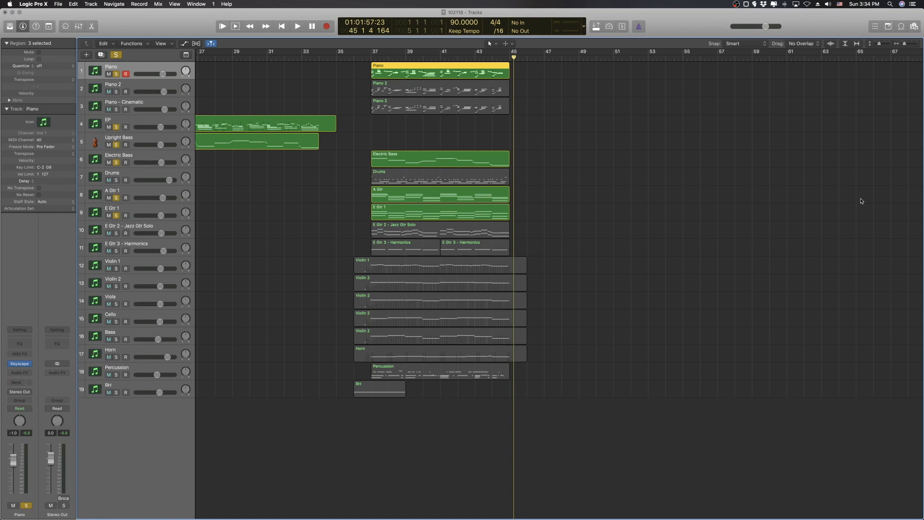
left_click(116, 180)
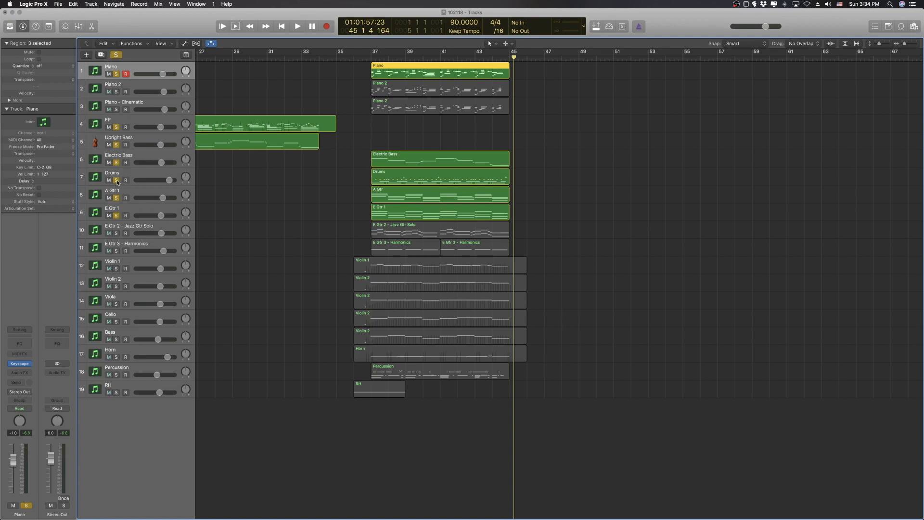
left_click(363, 57)
key("space")
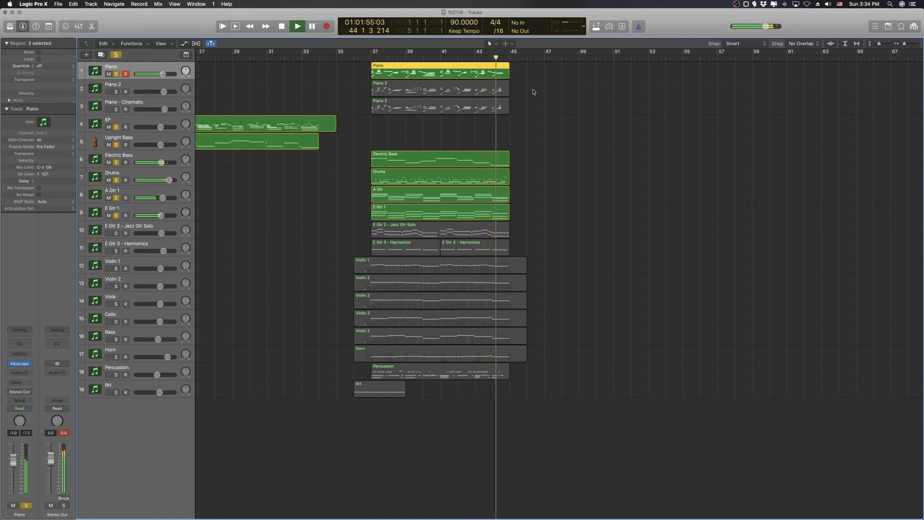
key("space")
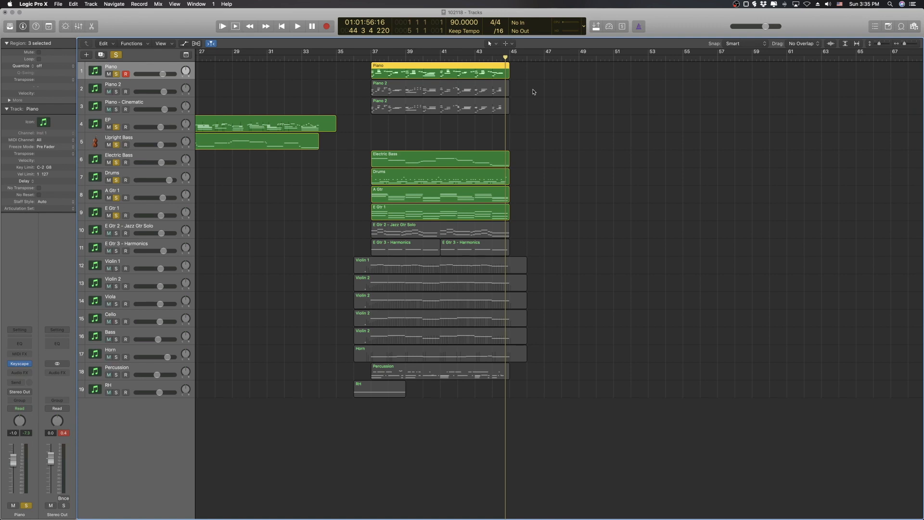
Move the playhead to just before bar 39 and replay the soloed tracks into bar 41
left_click(436, 60)
left_click(426, 60)
left_click(431, 60)
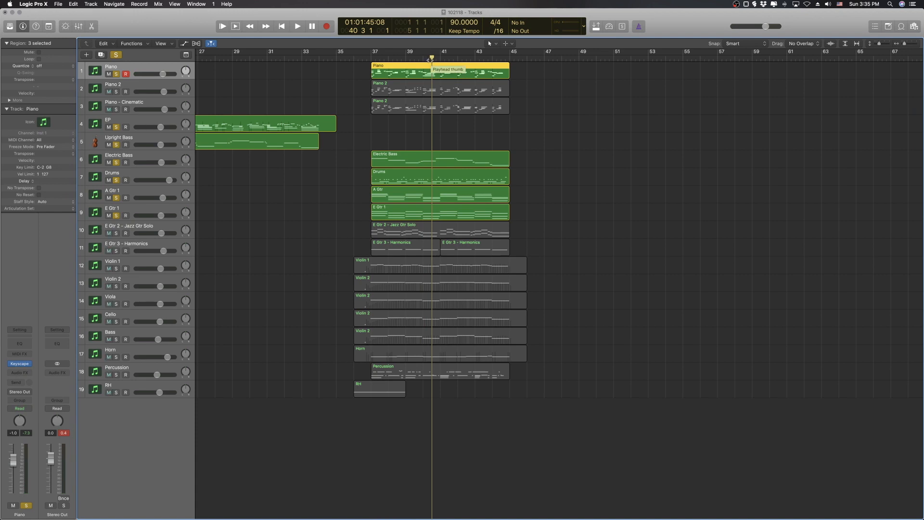
left_click(403, 58)
key("space")
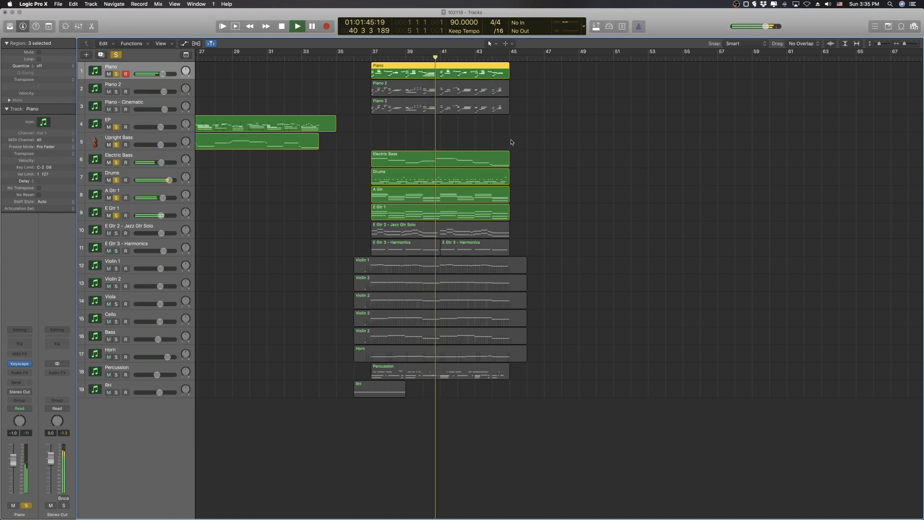
key("space")
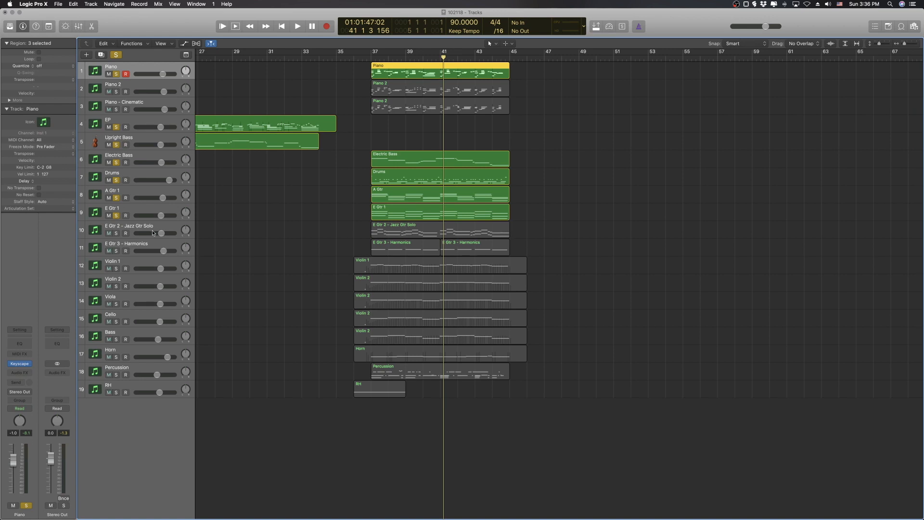
Solo only the E Gtr 2 - Jazz Gtr Solo track and audition it from around bar 37 into bar 40
left_click(130, 227)
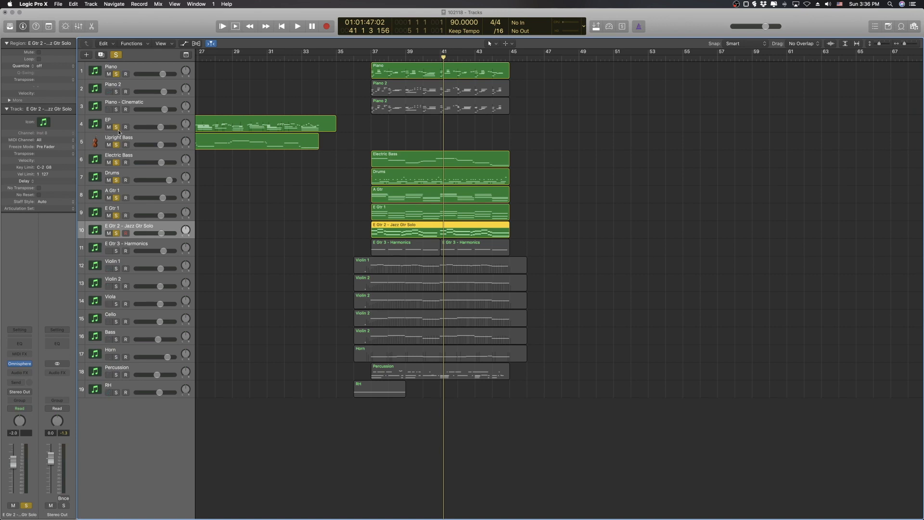
left_click(116, 127)
left_click_drag(116, 140, 116, 233)
left_click(117, 69)
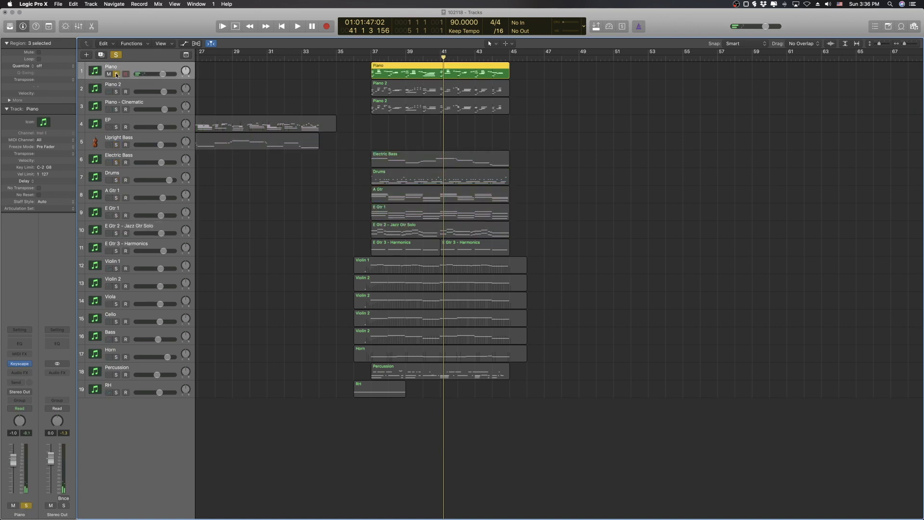
left_click(116, 75)
left_click(116, 233)
left_click(367, 59)
key("space")
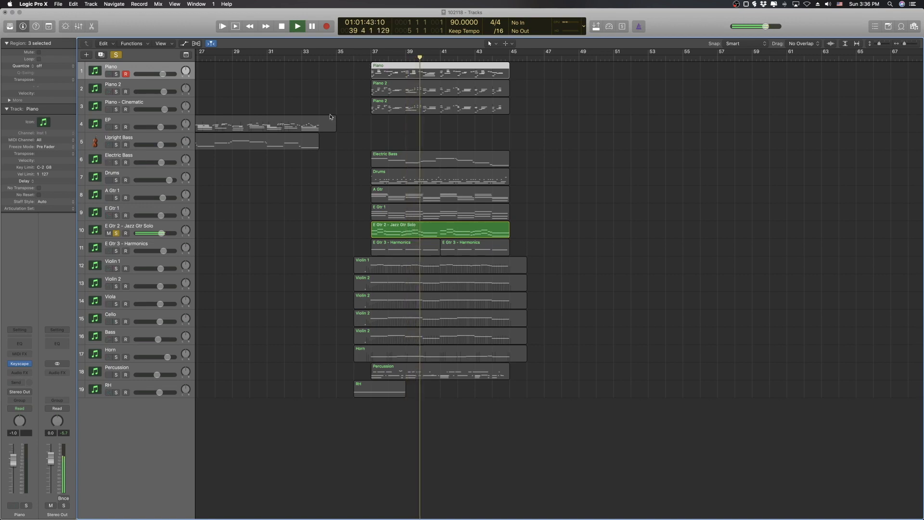
key("space")
Add Piano, Electric Bass, Drums, A Gtr 1 and E Gtr 1 to the soloed jazz guitar and audition them from bar 37
left_click(116, 74)
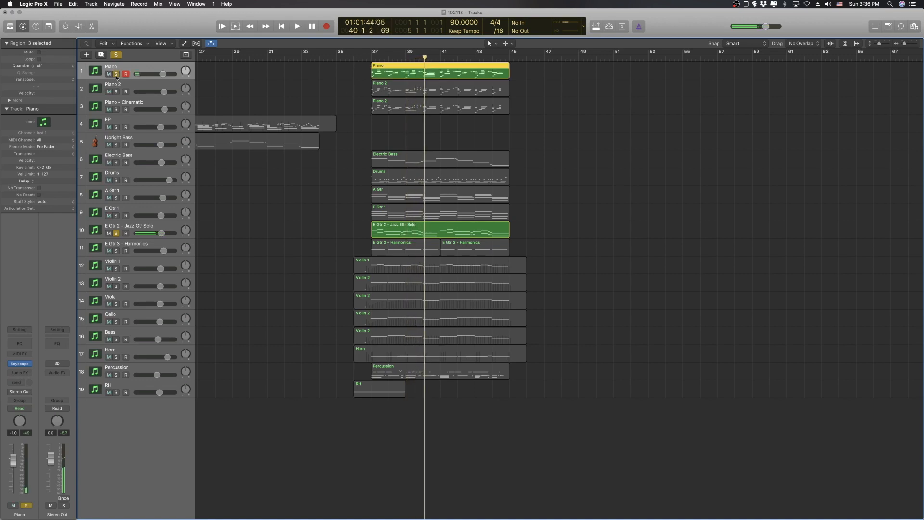
left_click_drag(116, 162, 116, 216)
left_click(371, 58)
key("space")
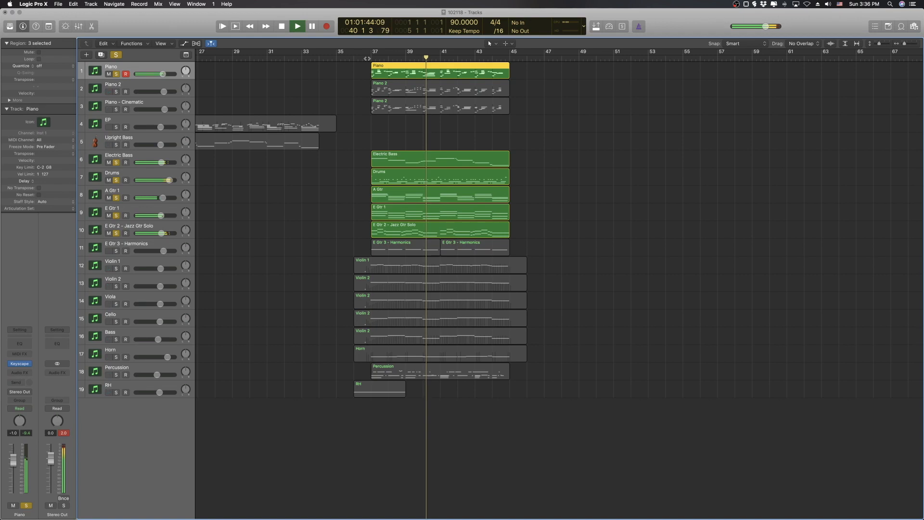
key("space")
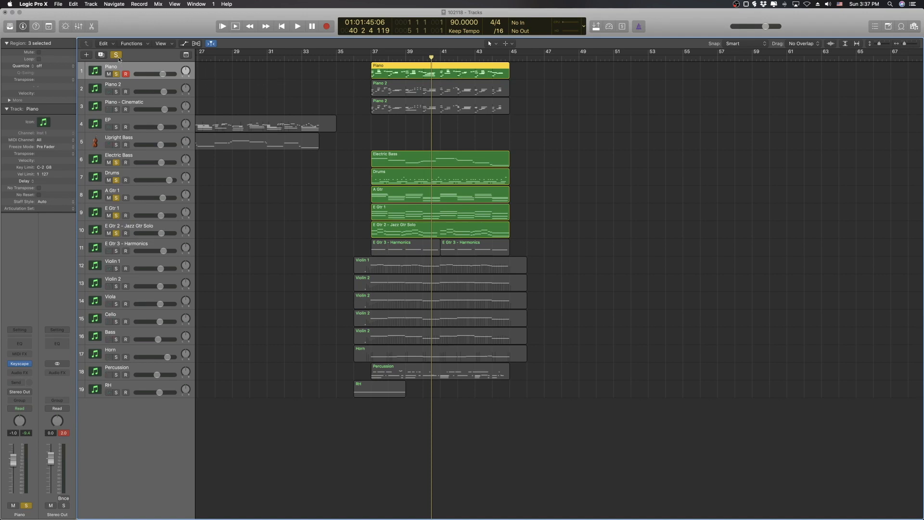
Add Piano 2 to the solo group and unsolo Electric Bass through E Gtr 2, leaving only the two pianos soloed
left_click(116, 92)
left_click(116, 74)
left_click(116, 74)
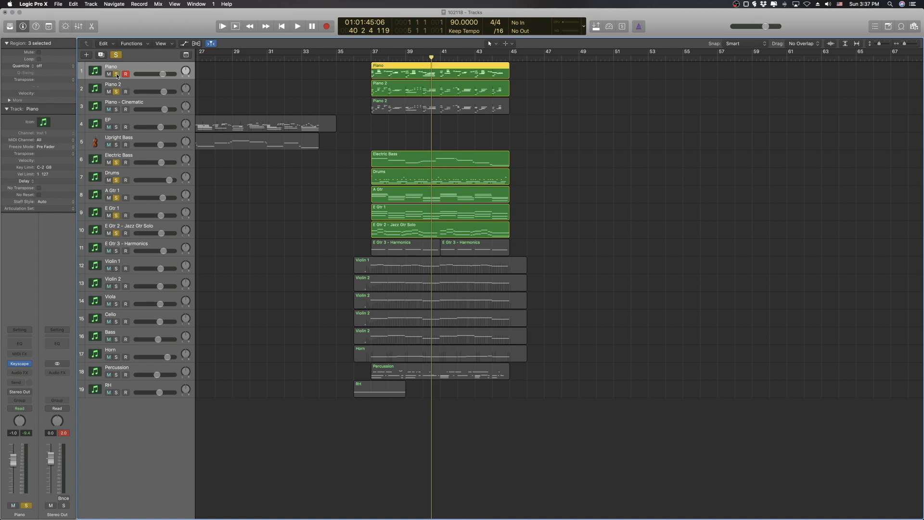
left_click_drag(116, 162, 117, 234)
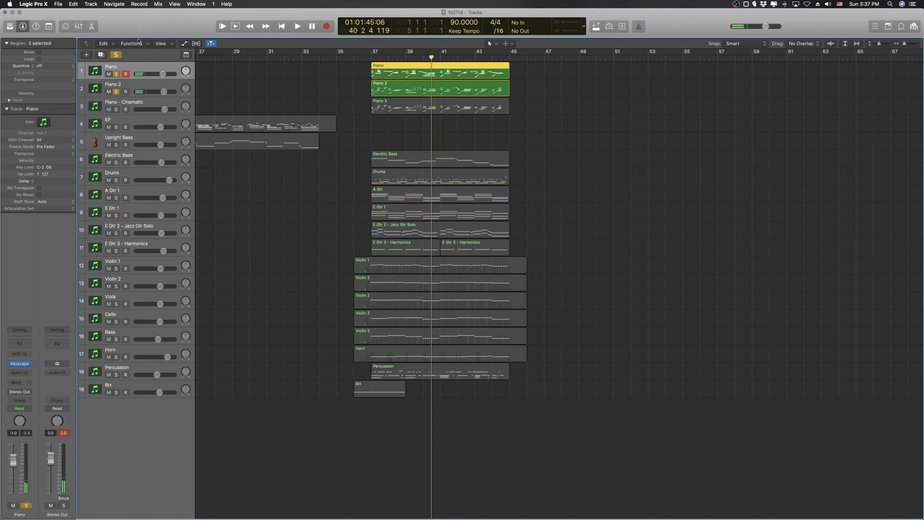
Mute Piano 2 and remove it from the solo group, then audition Piano alone from just before bar 37 into bar 40
left_click(117, 96)
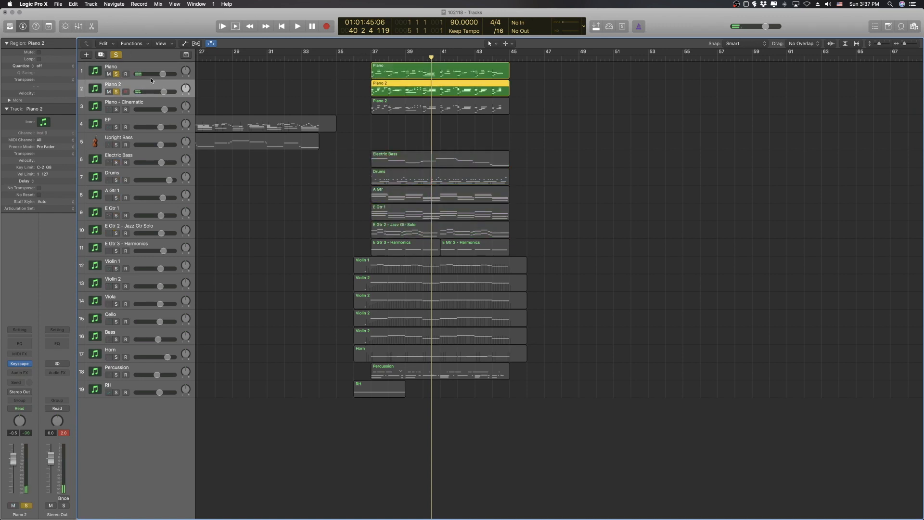
left_click(108, 91)
key("ctrl+s")
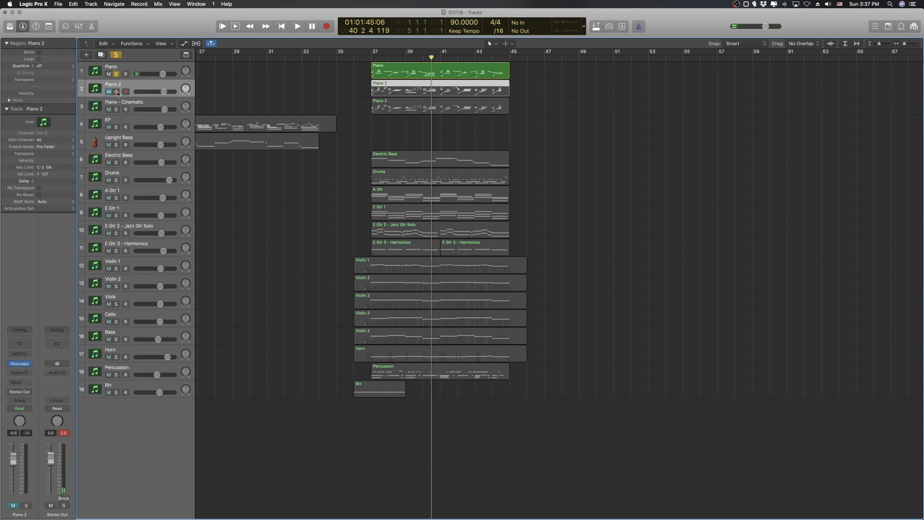
left_click(364, 58)
key("space")
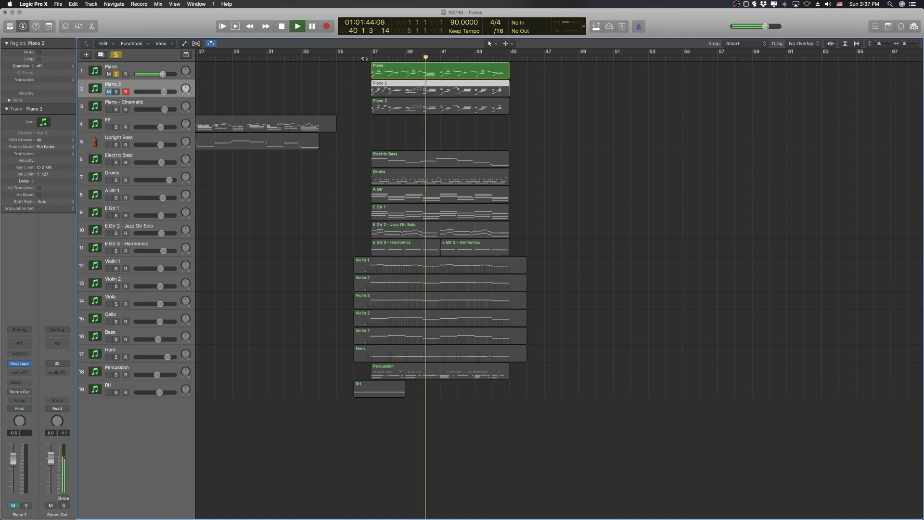
key("space")
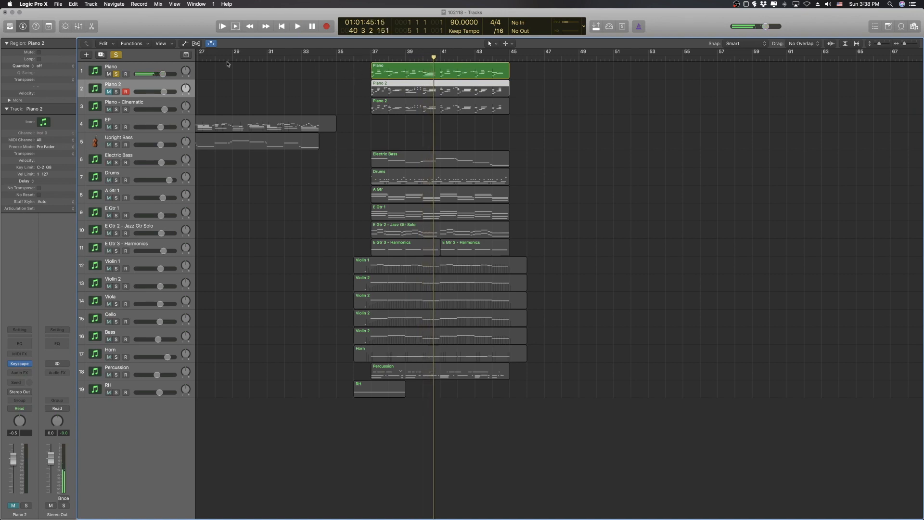
Switch the solo from Piano to Piano 2 and audition it alone from bar 37 into bar 44
left_click(117, 73)
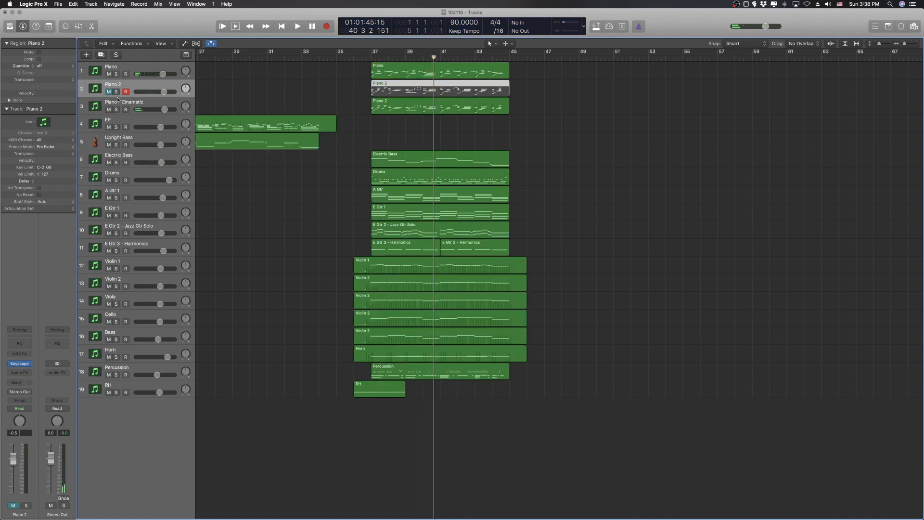
left_click(115, 91)
left_click(372, 59)
key("space")
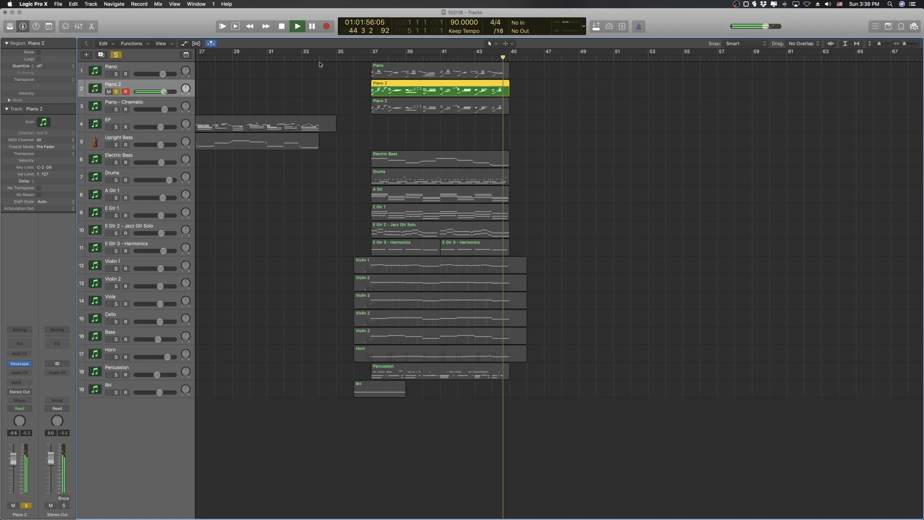
key("space")
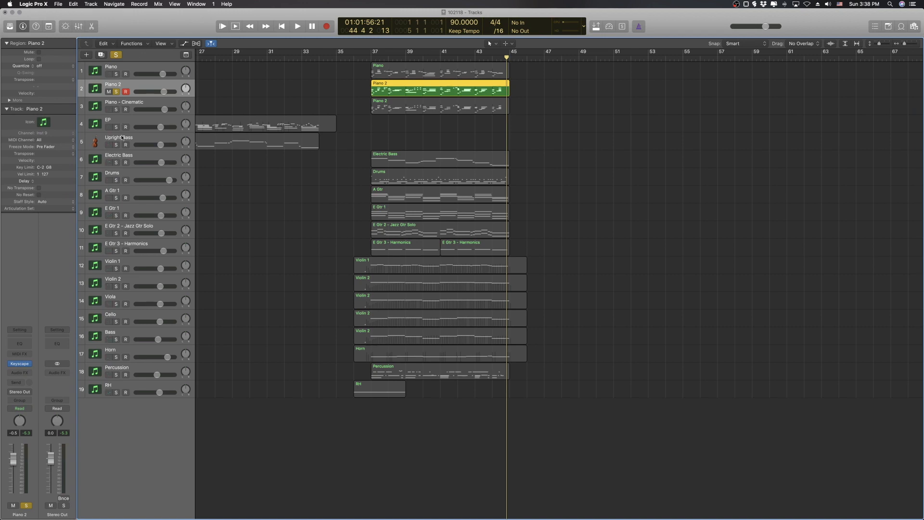
Add Electric Bass, Drums and all guitar tracks through E Gtr 3 - Harmonics to the soloed Piano 2 and audition them from bar 37
left_click_drag(118, 162, 117, 251)
left_click(407, 57)
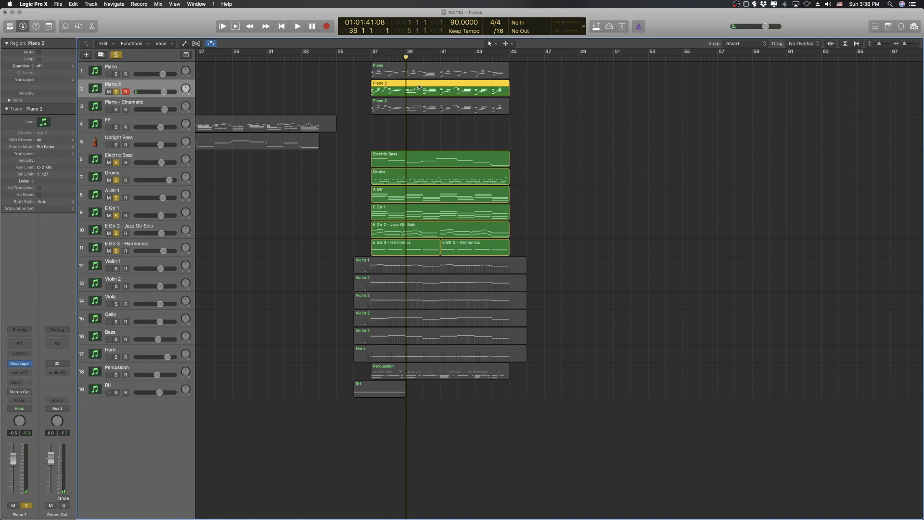
left_click(370, 59)
key("space")
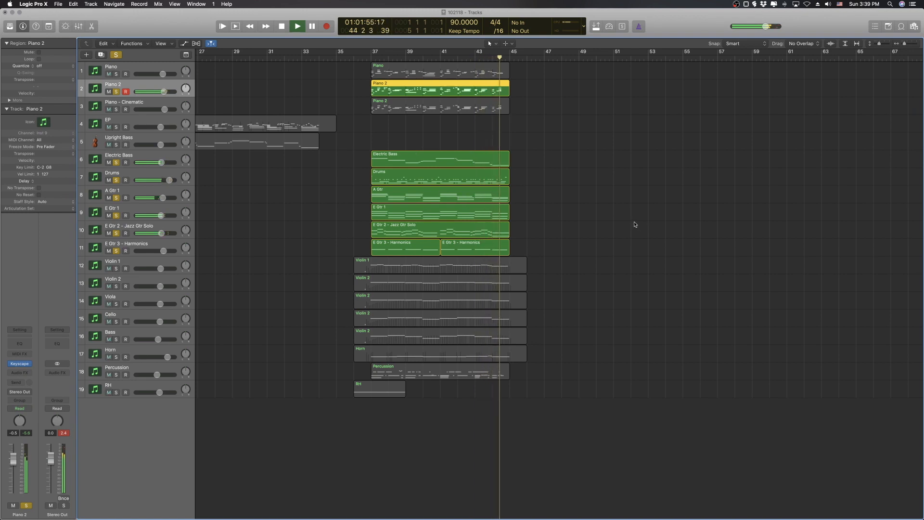
key("space")
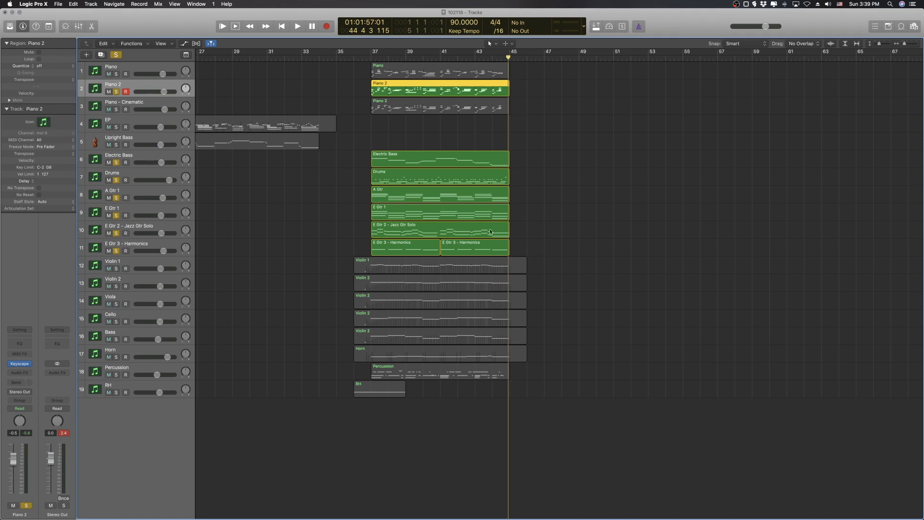
Select the E Gtr 3 - Harmonics track, clear all other solos and solo only this track
left_click(140, 249)
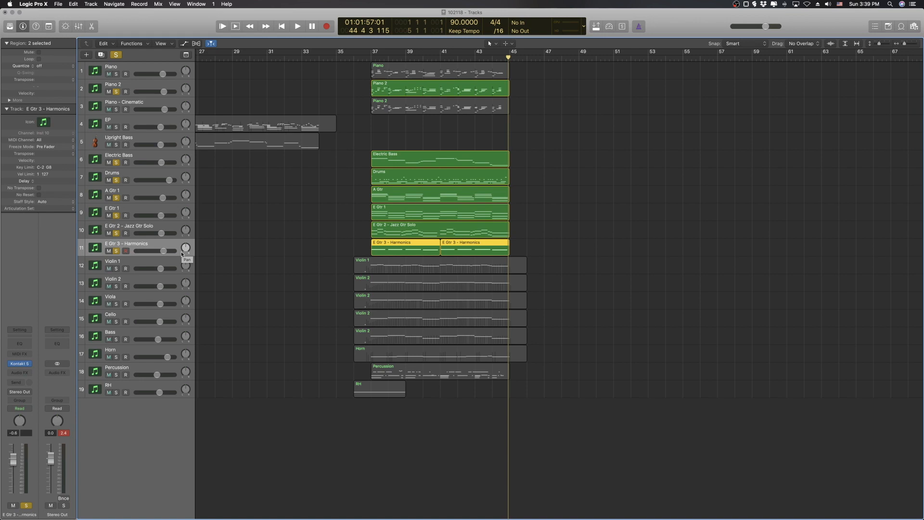
left_click(118, 56)
left_click(116, 251)
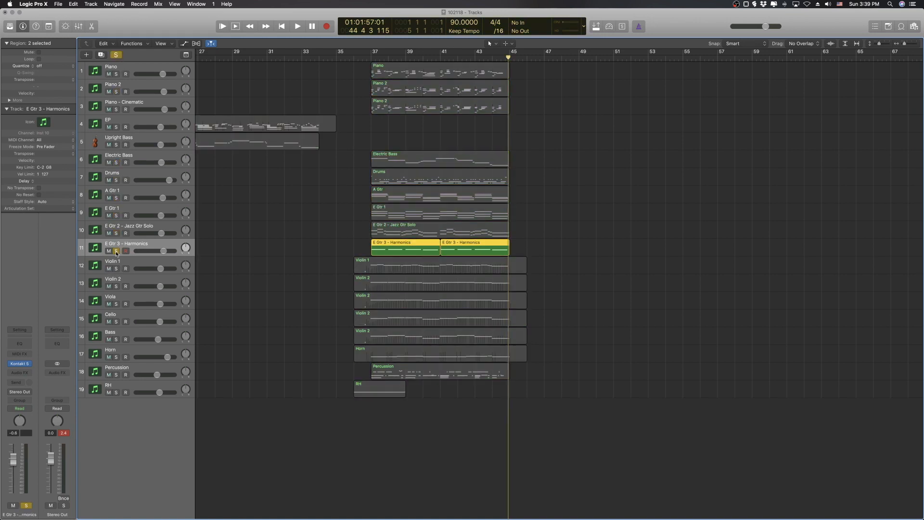
Start playing the soloed harmonics part from bar 37, then restart it from around the middle of bar 36
left_click(372, 57)
key("space")
left_click(371, 57)
key("space")
key("space")
left_click(360, 57)
key("space")
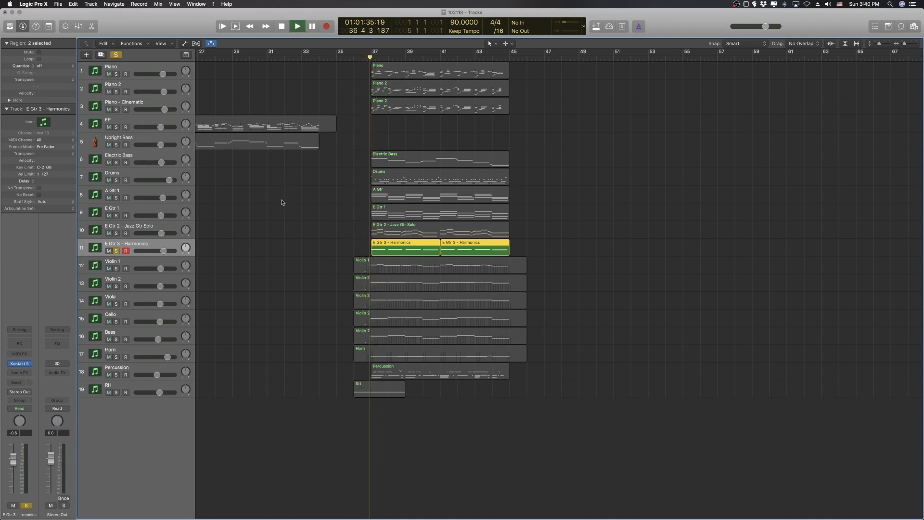
Open the track's Kontakt Electric Sunburst instrument, play the harmonics part into bar 37 and move the plug-in window higher
key("space")
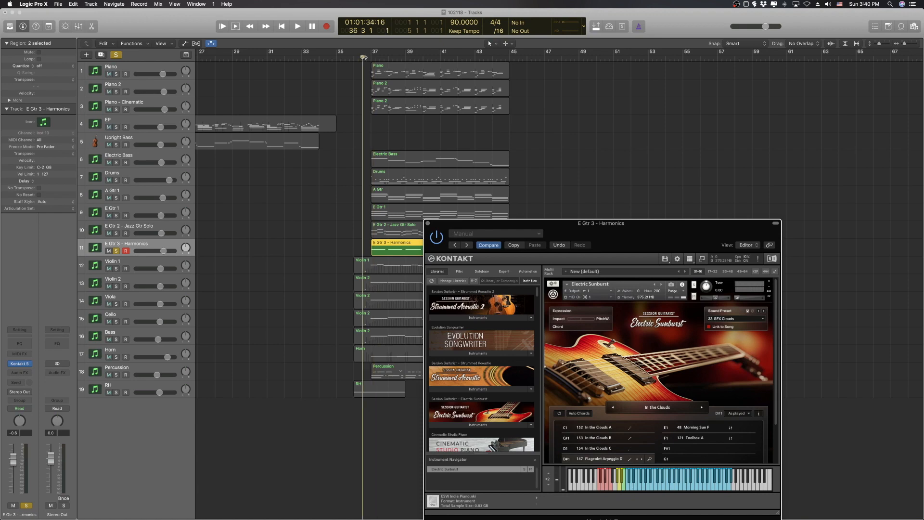
key("space")
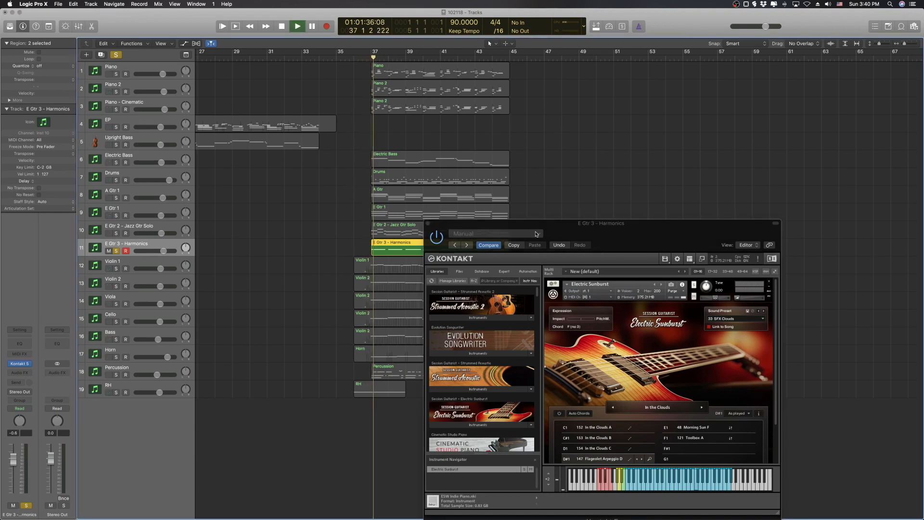
left_click_drag(467, 240, 446, 179)
key("space")
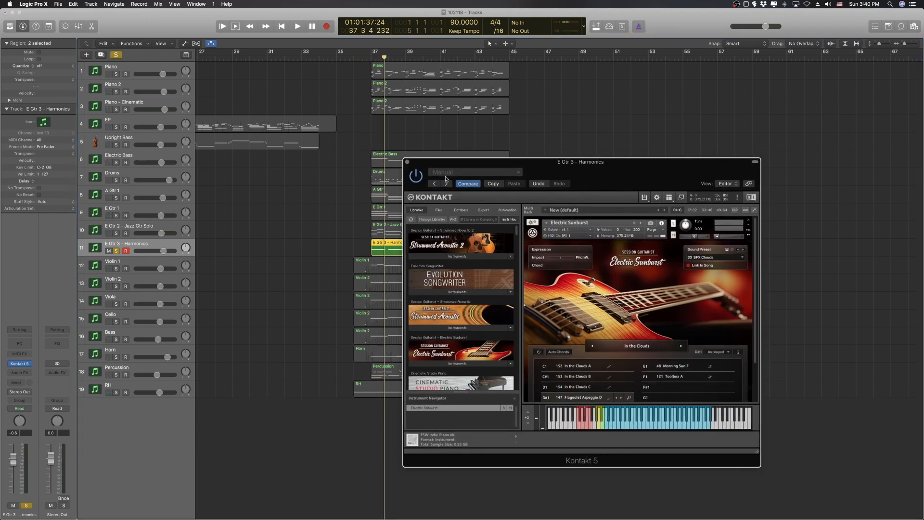
Close the Kontakt window, remove the instrument from E Gtr 3 - Harmonics and insert a fresh stereo Kontakt 5
left_click(407, 161)
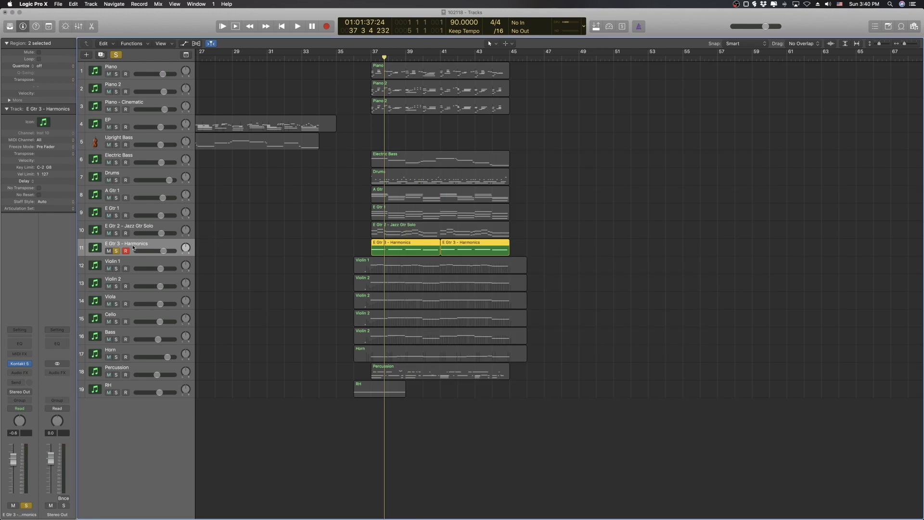
left_click(27, 364)
left_click(49, 320)
left_click(21, 362)
mouse_move(29, 389)
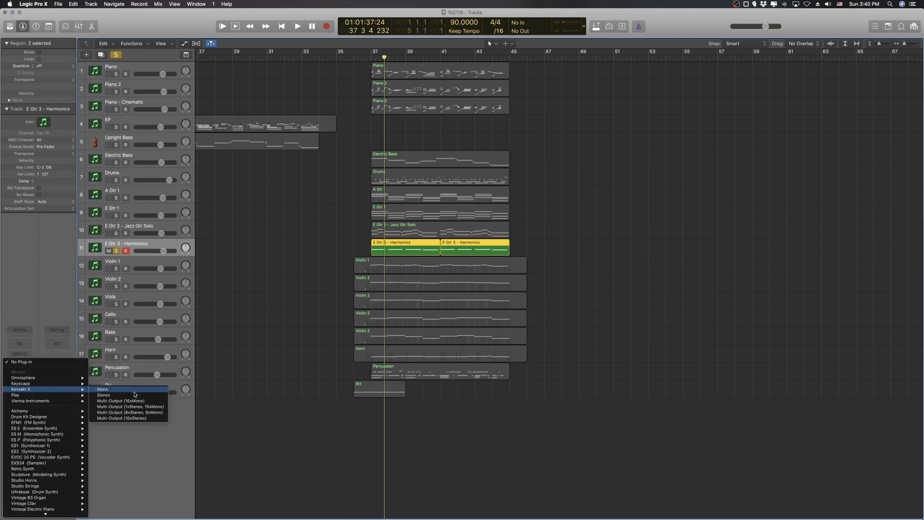
left_click(131, 396)
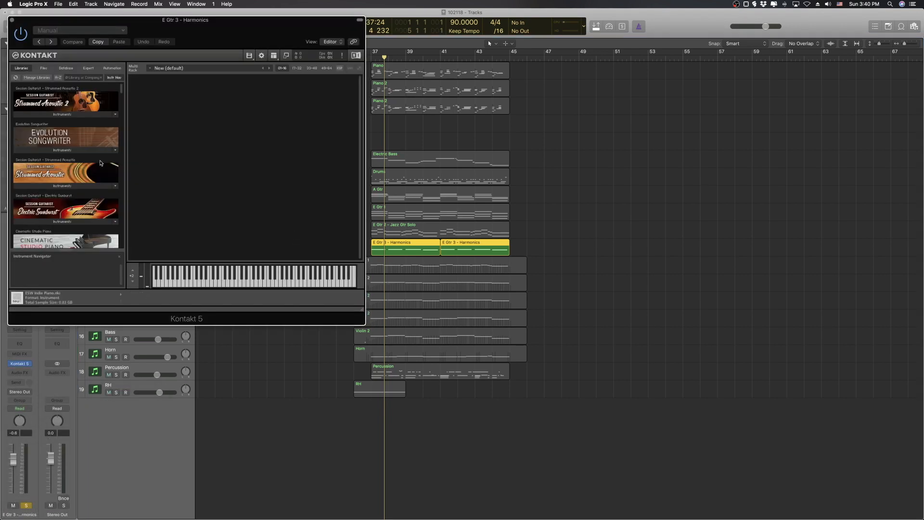
Load the Session Guitarist Electric Sunburst instrument into the empty Kontakt rack and choose the In the Clouds song
left_click(64, 220)
double_click(96, 230)
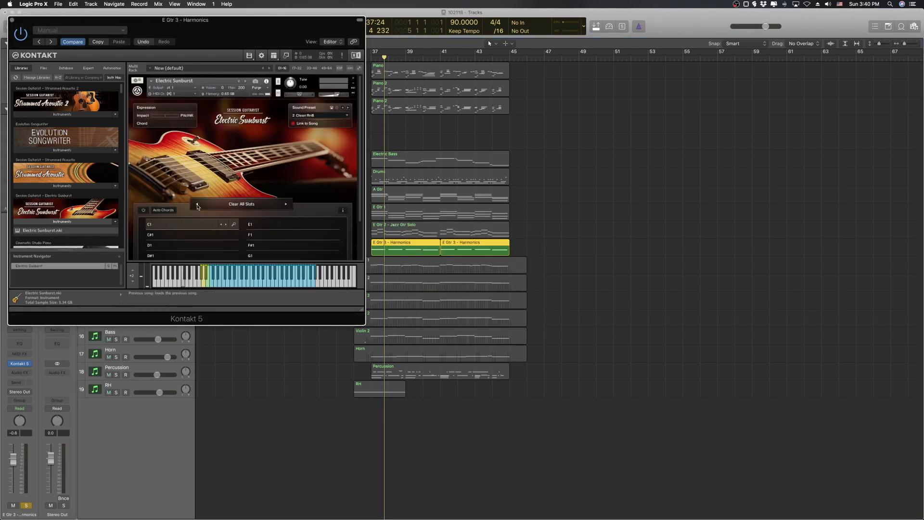
left_click(198, 205)
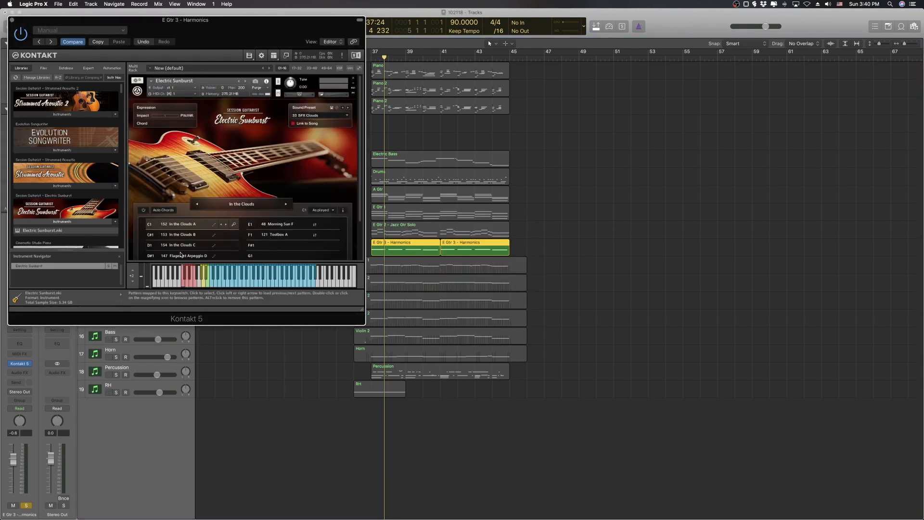
Move the plug-in window clear of the regions, audition the harmonics part from around the middle of bar 36 and hide the plug-in window
left_click_drag(243, 34, 821, 87)
left_click(363, 54)
key("space")
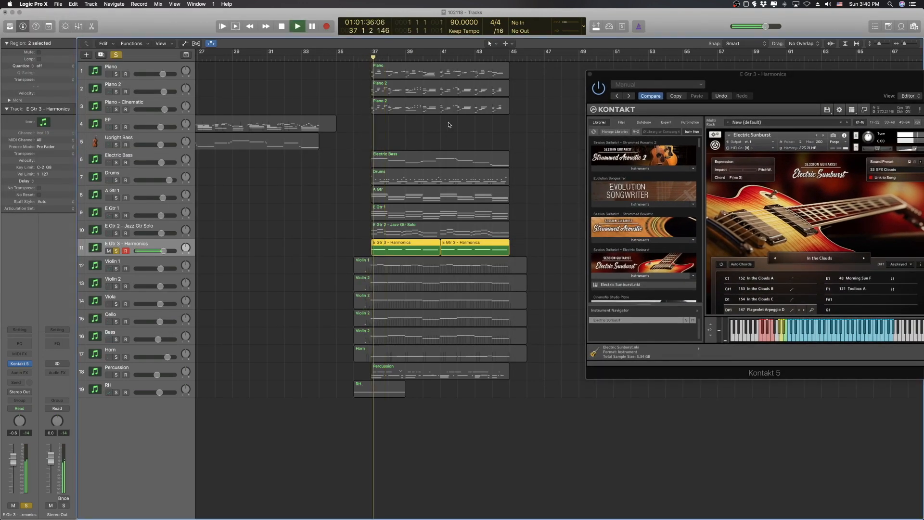
key("v")
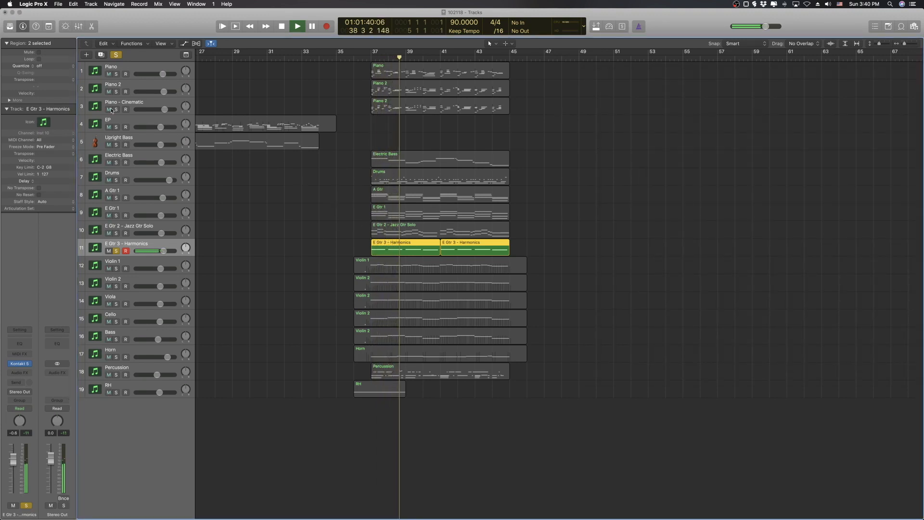
key("space")
Add Piano 2, Electric Bass, Drums and the other guitar tracks to the soloed harmonics and audition them together
left_click(117, 92)
left_click_drag(116, 162, 118, 231)
key("space")
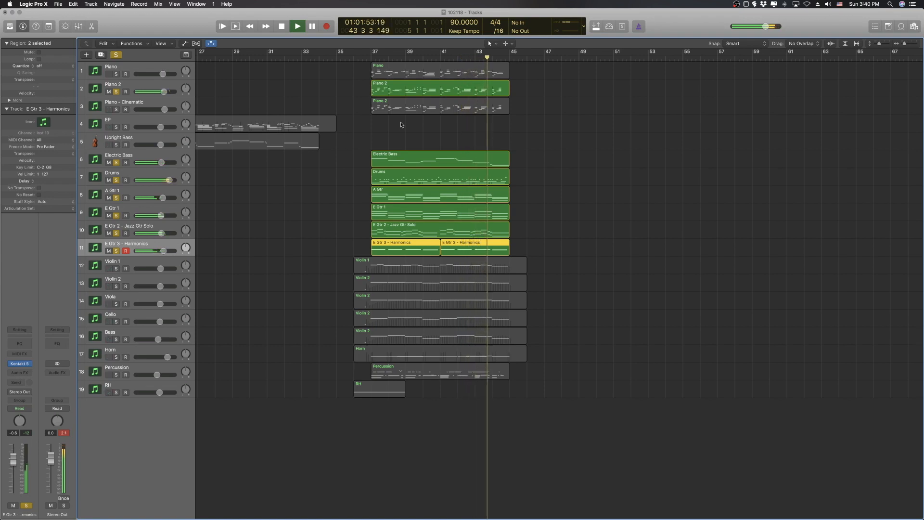
key("space")
Add Violin 1 to the soloed tracks and audition the mix from around the middle of bar 36
left_click(116, 269)
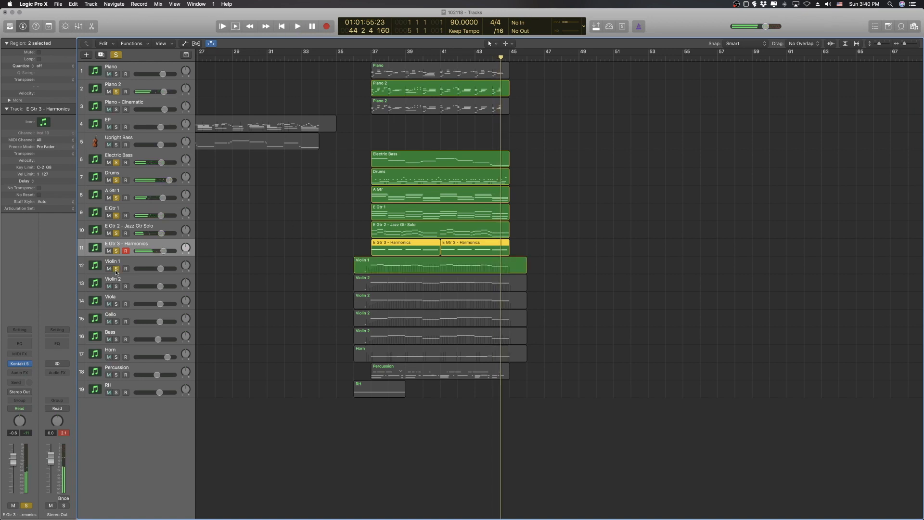
left_click(362, 58)
key("space")
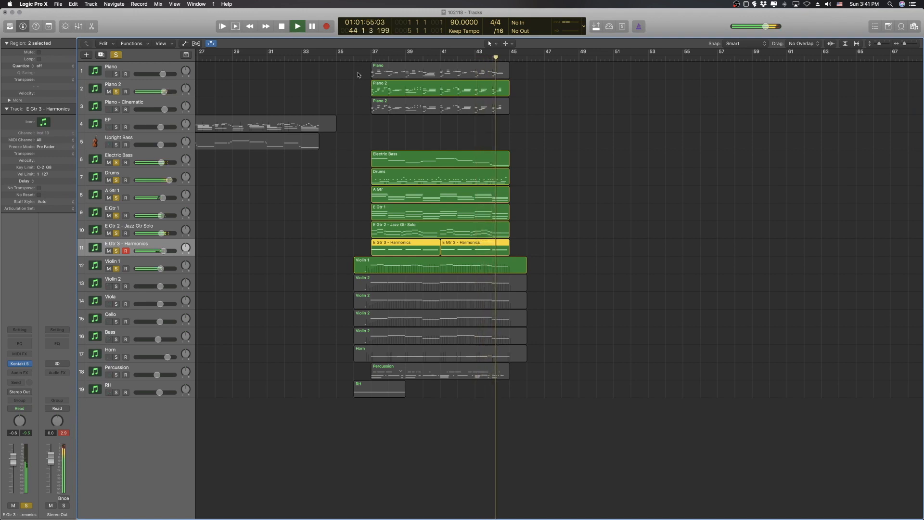
key("space")
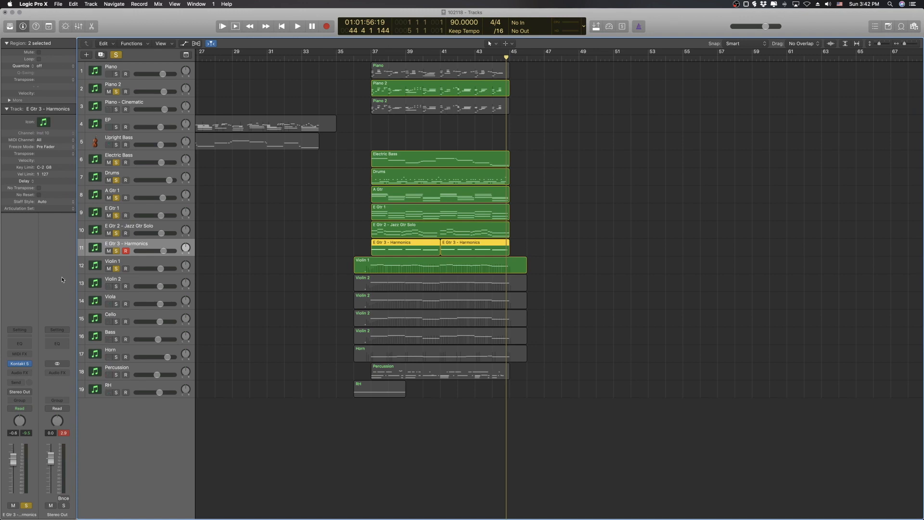
Solo Violin 2 through Bass alongside Violin 1, clearing the piano, rhythm, guitar and Horn solos so only the five string tracks are soloed
left_click_drag(116, 286, 123, 358)
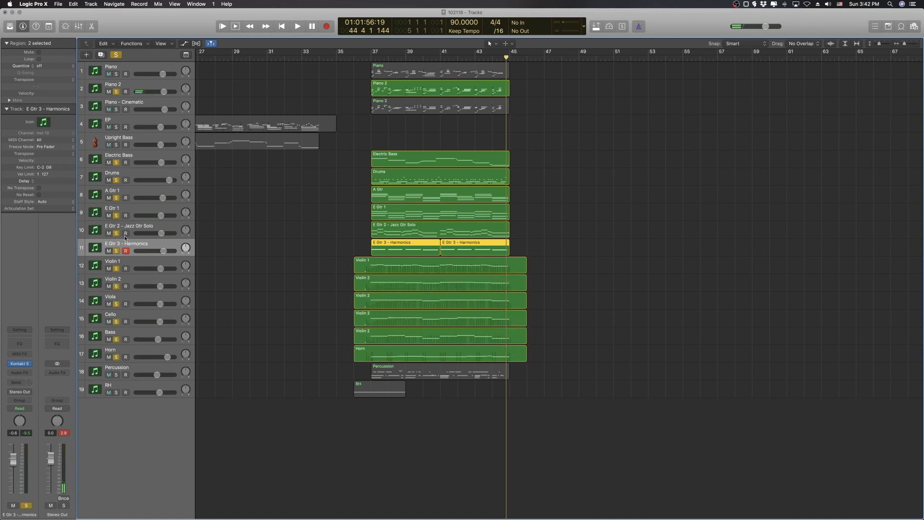
left_click(116, 357)
left_click_drag(120, 94, 120, 260)
left_click(116, 269)
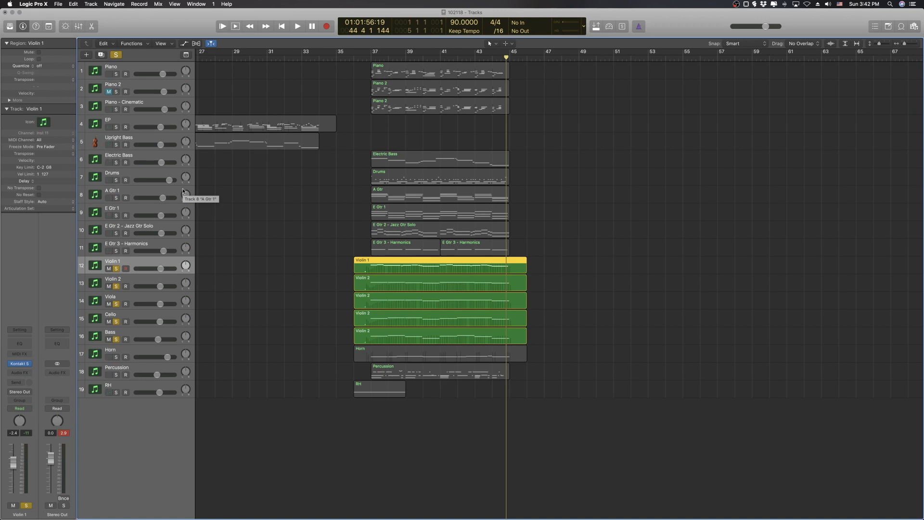
Play the soloed Piano 2, rhythm, guitar and string tracks together from bar 36 into bar 45
left_click(370, 57)
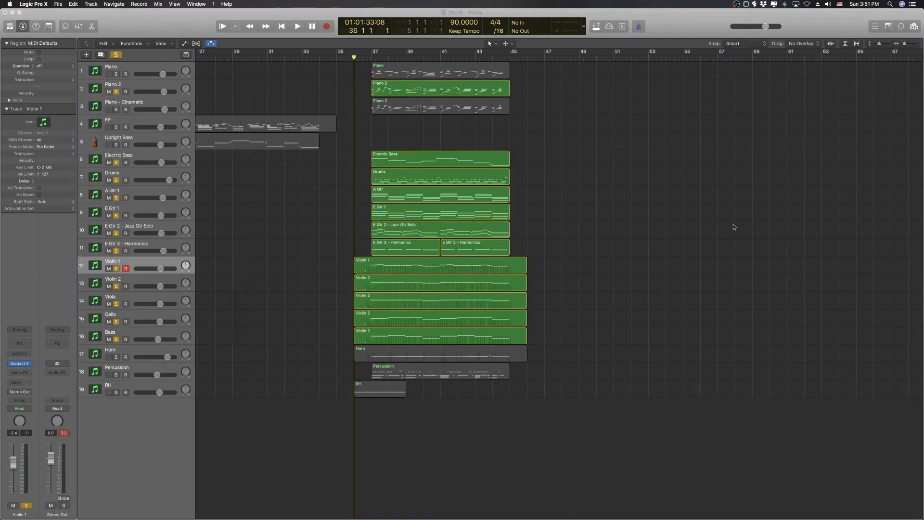
key("space")
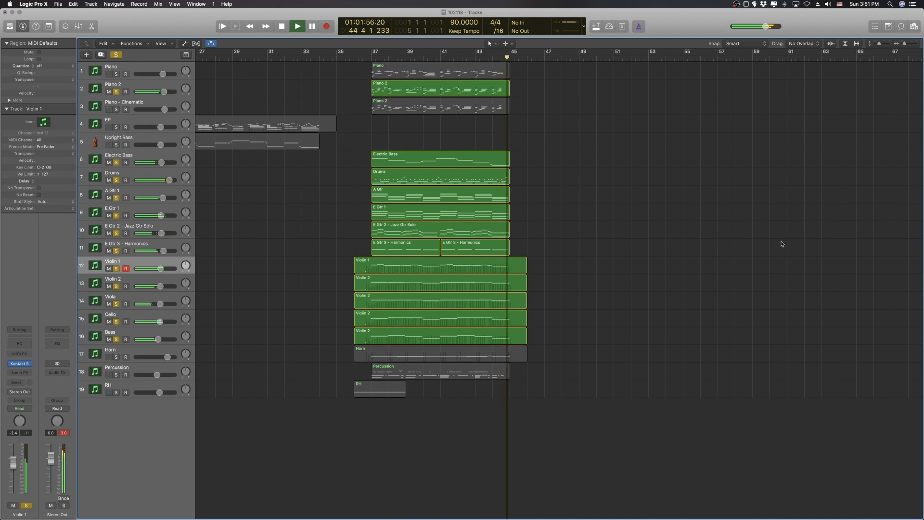
key("space")
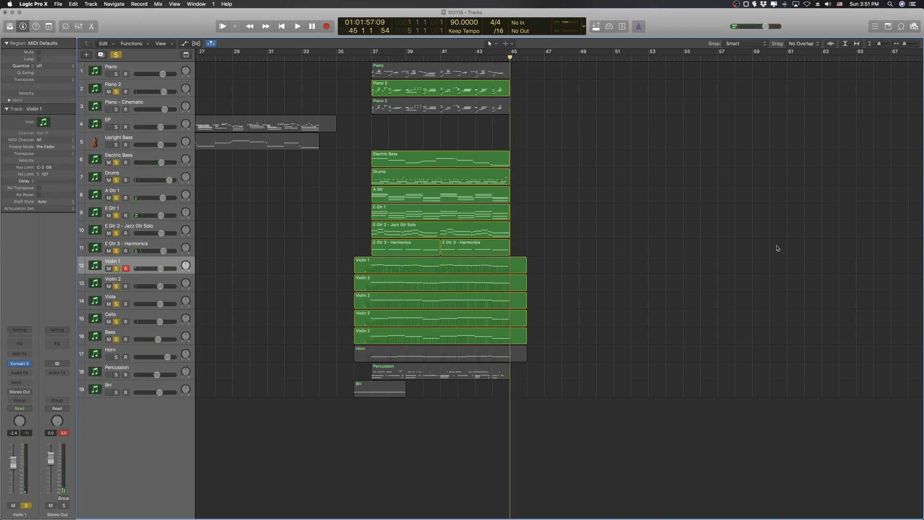
Add Horn, Percussion and RH to the soloed tracks and audition the full arrangement from about bar 36 into bar 45
left_click(116, 357)
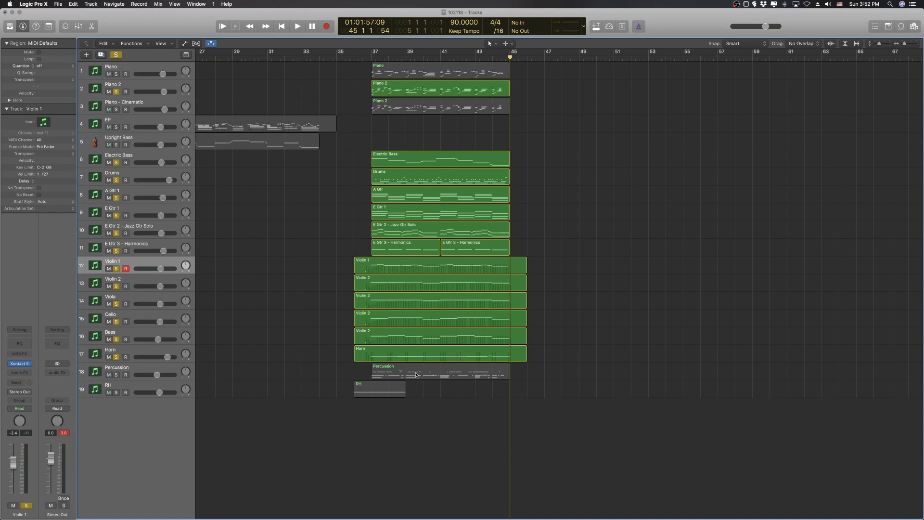
left_click_drag(116, 374, 116, 392)
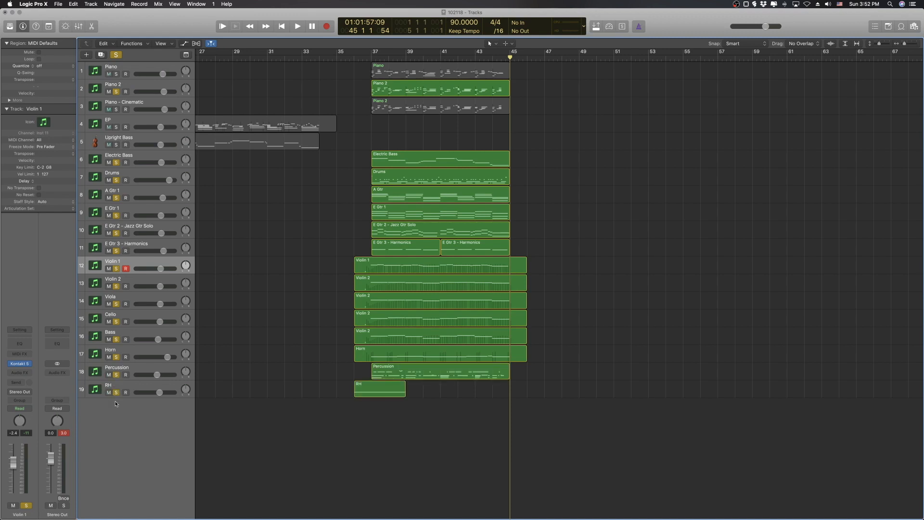
left_click(351, 56)
key("space")
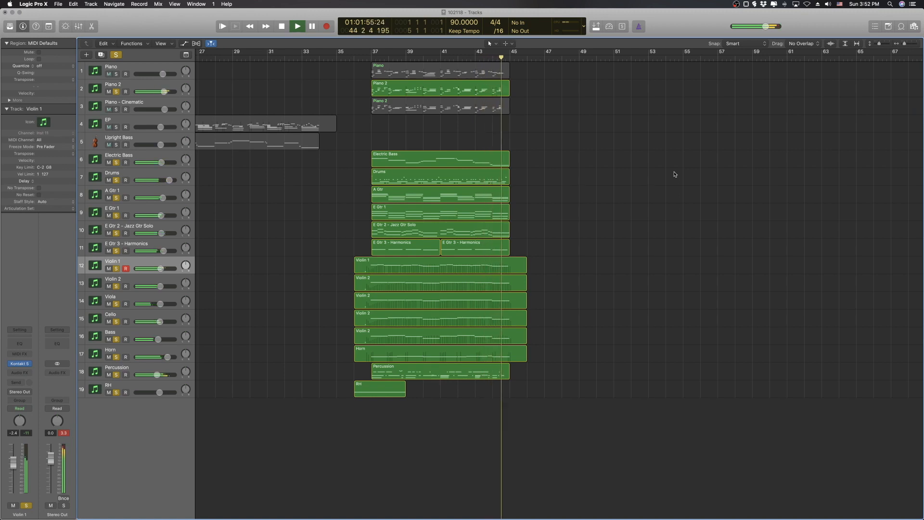
key("space")
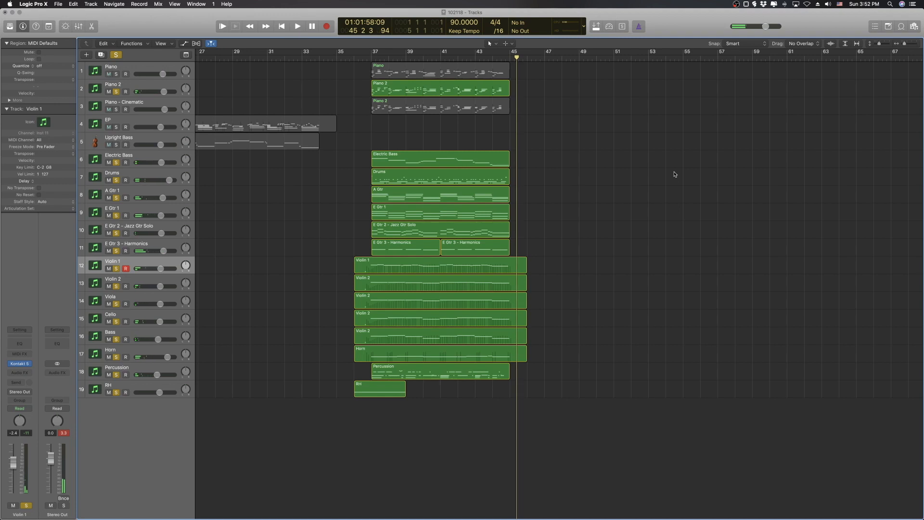